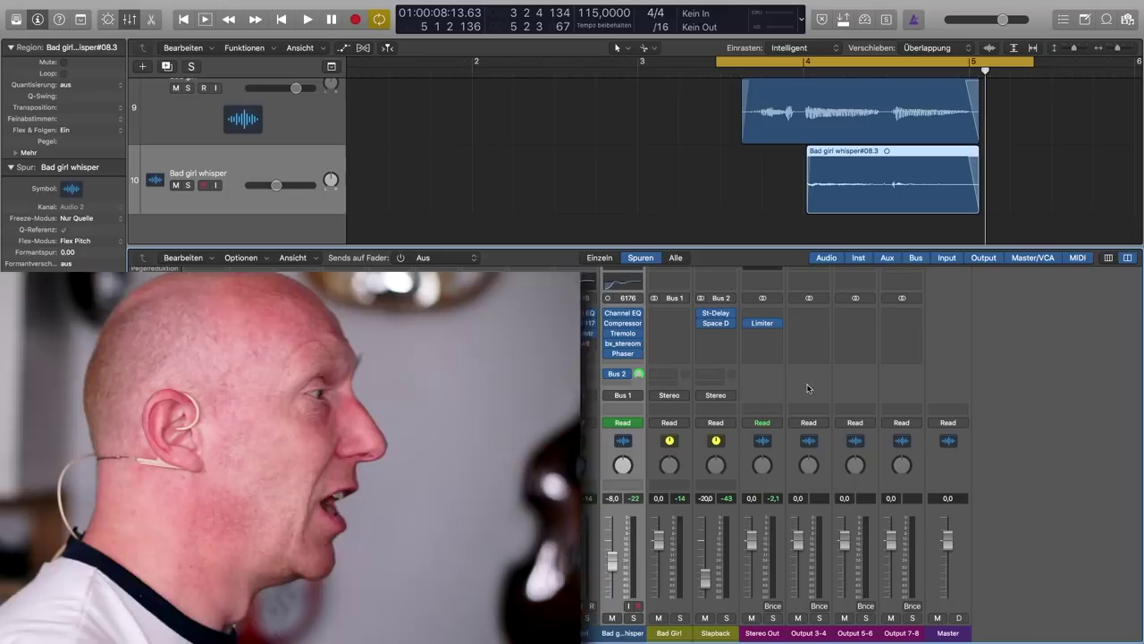
Bypass the Bad girl whisper channel's Bus 2 send and automation, and solo it with the fader at -0.6 dB.
click(611, 374)
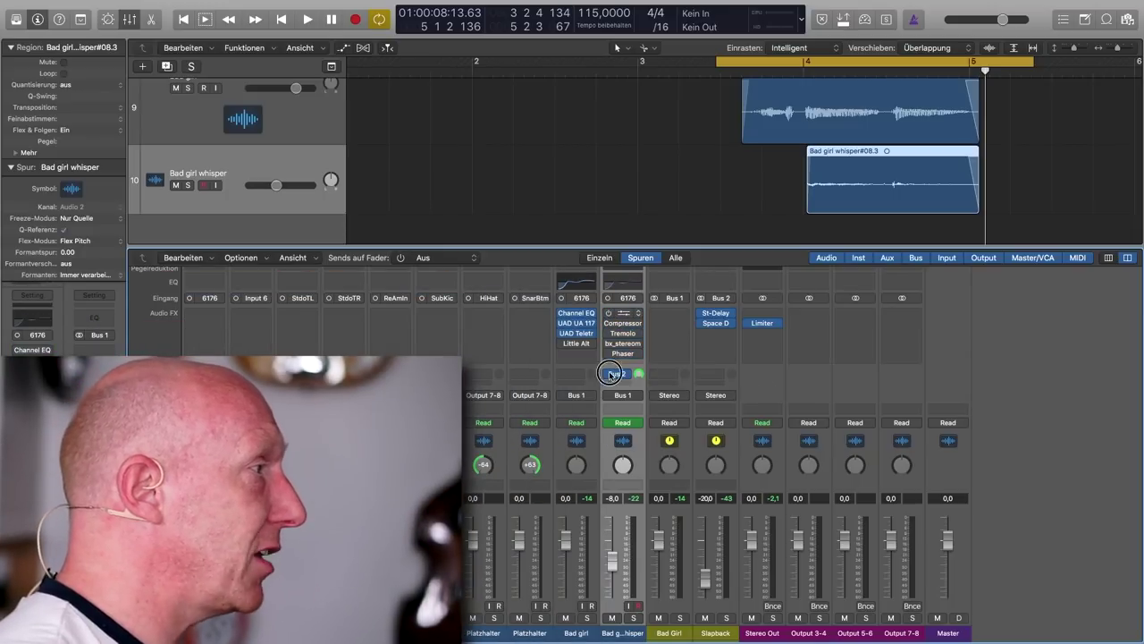
click(609, 423)
mouse_move(611, 581)
mouse_down()
mouse_move(613, 546)
mouse_move(613, 558)
mouse_up()
click(634, 619)
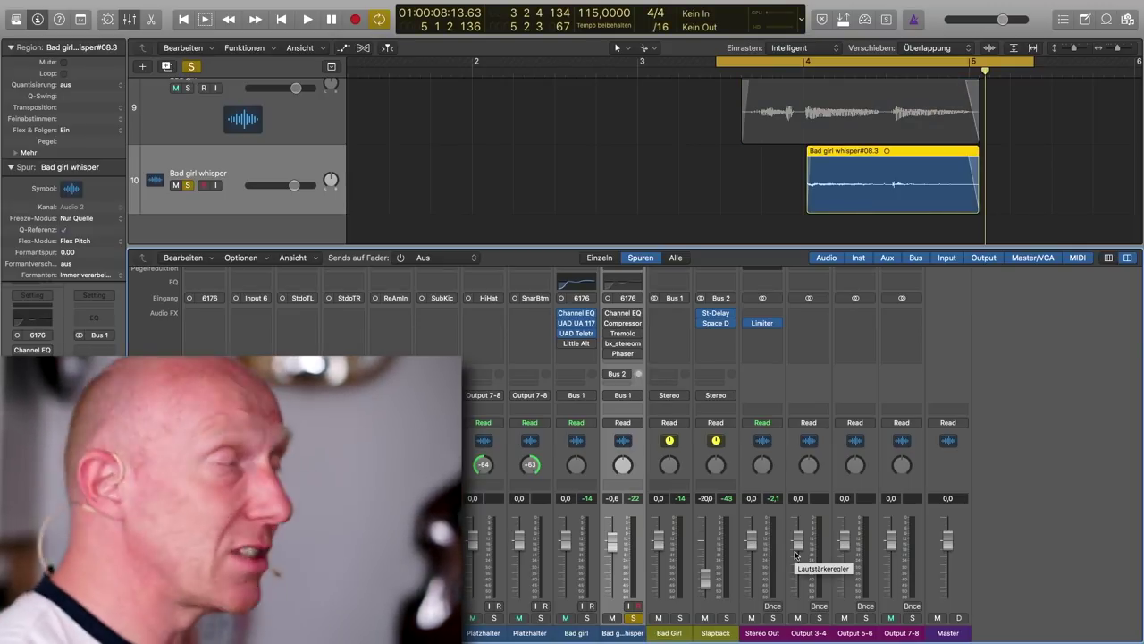
Play the soloed whisper region and shorten the cycle range so it starts at bar 4.
double_click(795, 74)
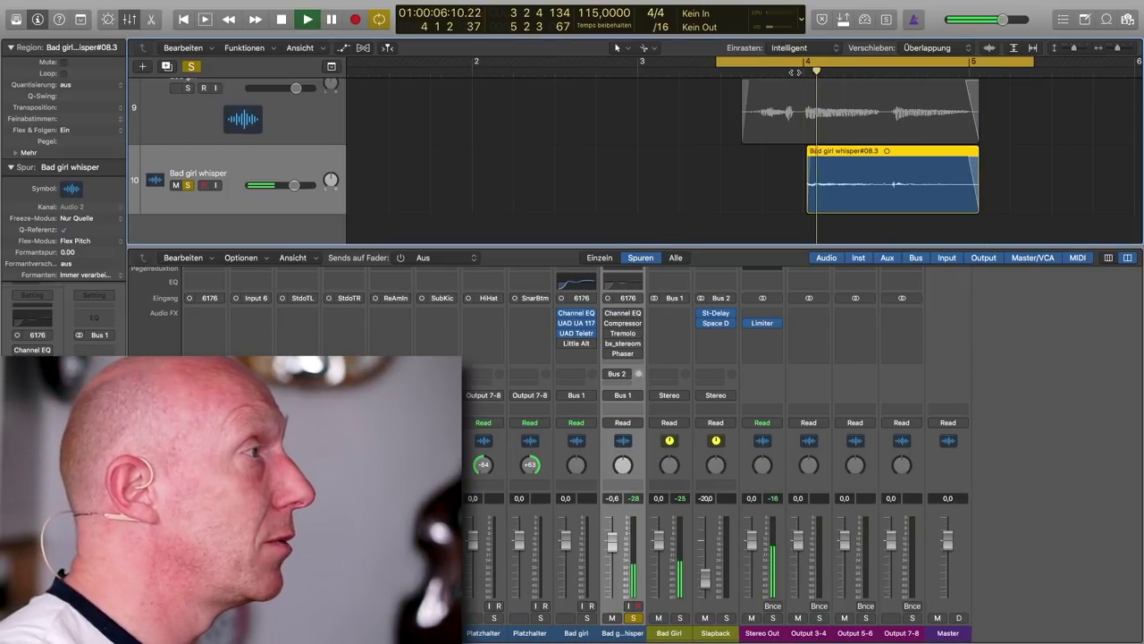
key(space)
drag(716, 64, 800, 68)
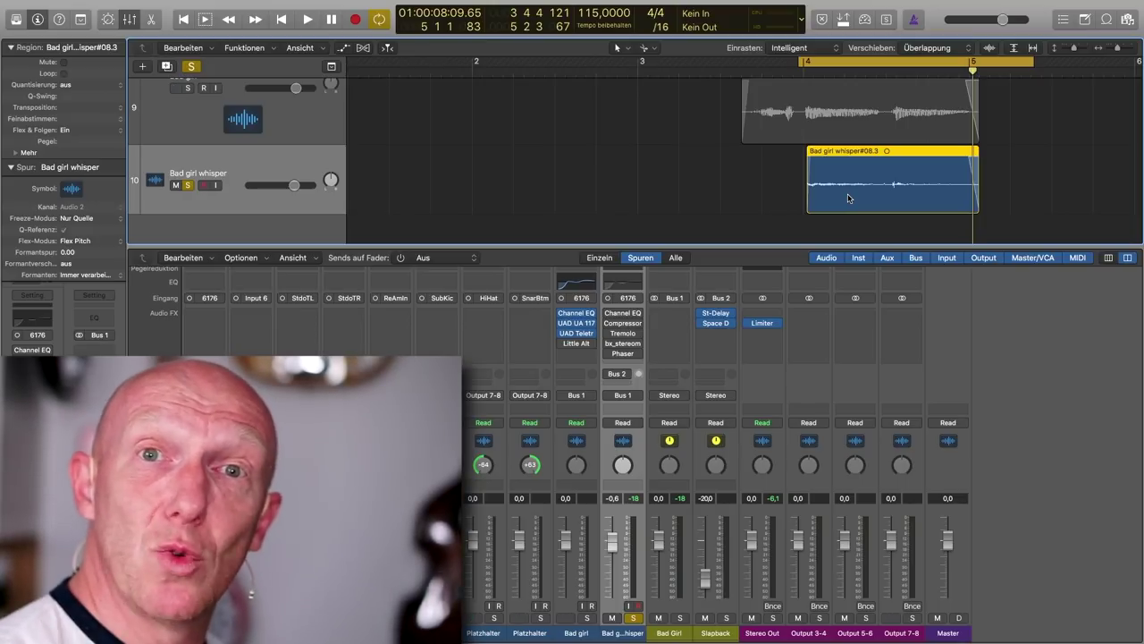
Switch on the Channel EQ on the Bad girl whisper channel and close its window.
scroll(838, 194, right, 2)
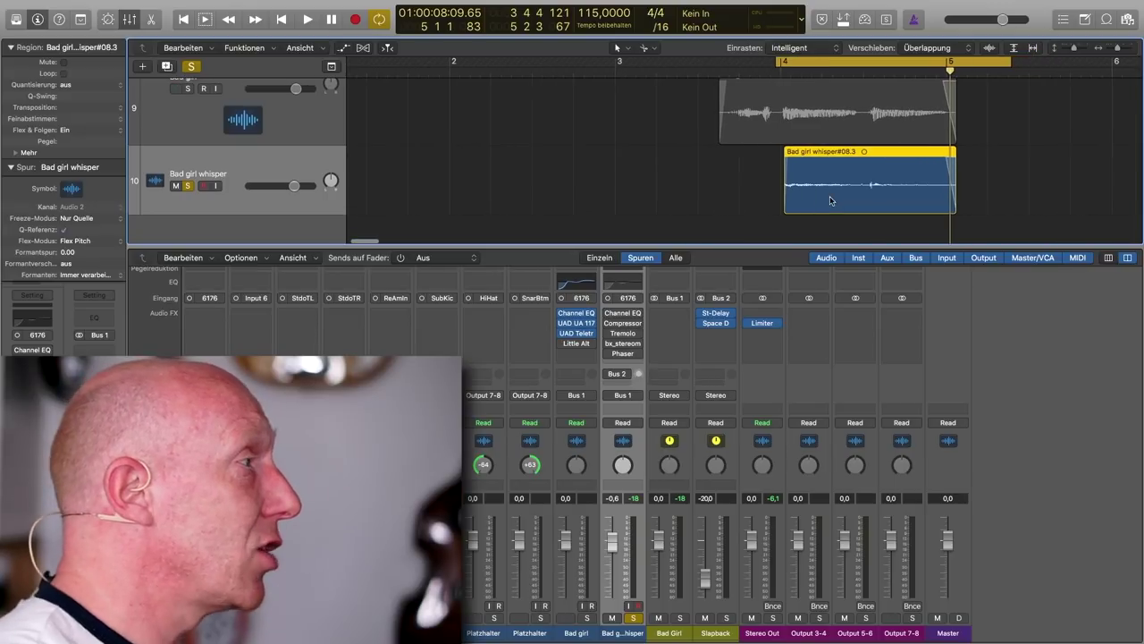
click(623, 314)
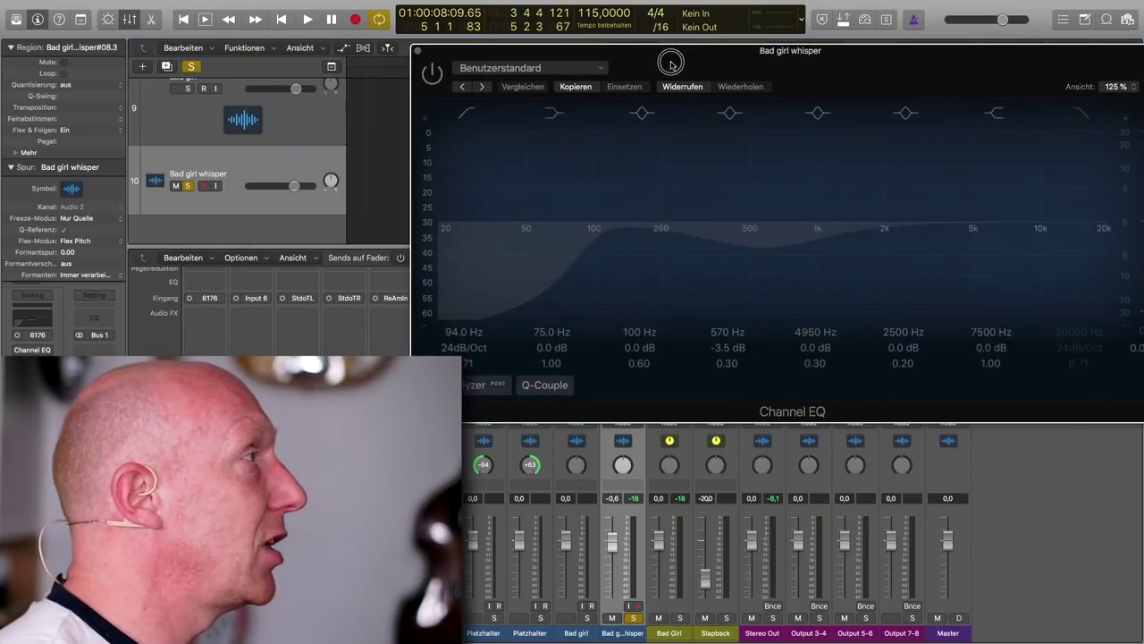
click(432, 76)
drag(526, 51, 470, 50)
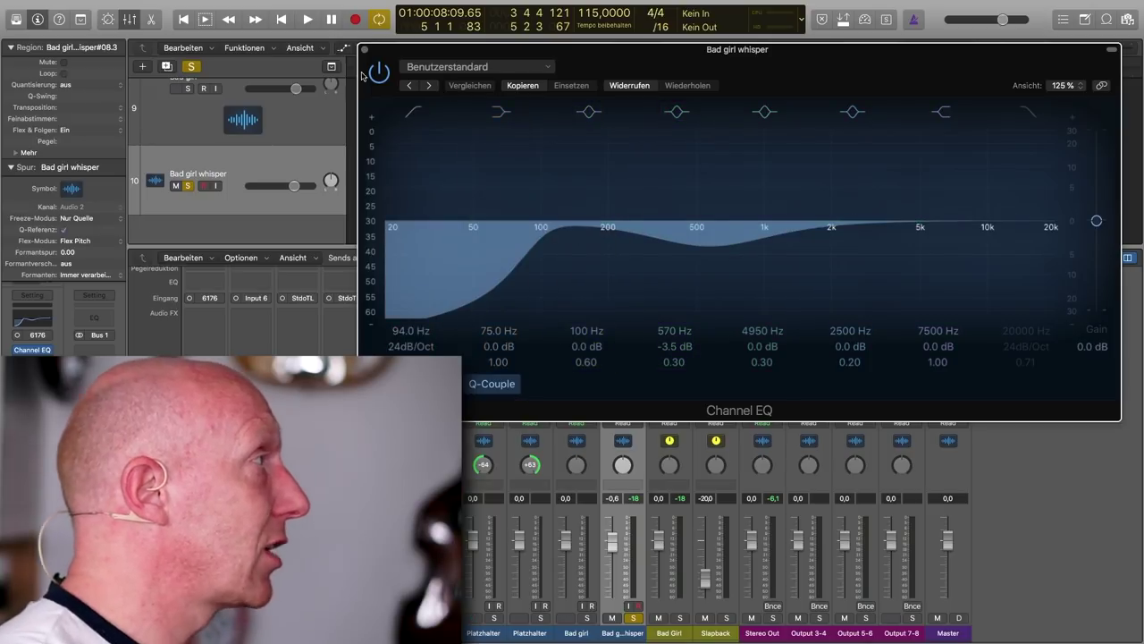
click(365, 51)
Examine the Compressor's threshold, ratio and make-up settings on the Bad girl whisper channel, and close its window.
click(573, 313)
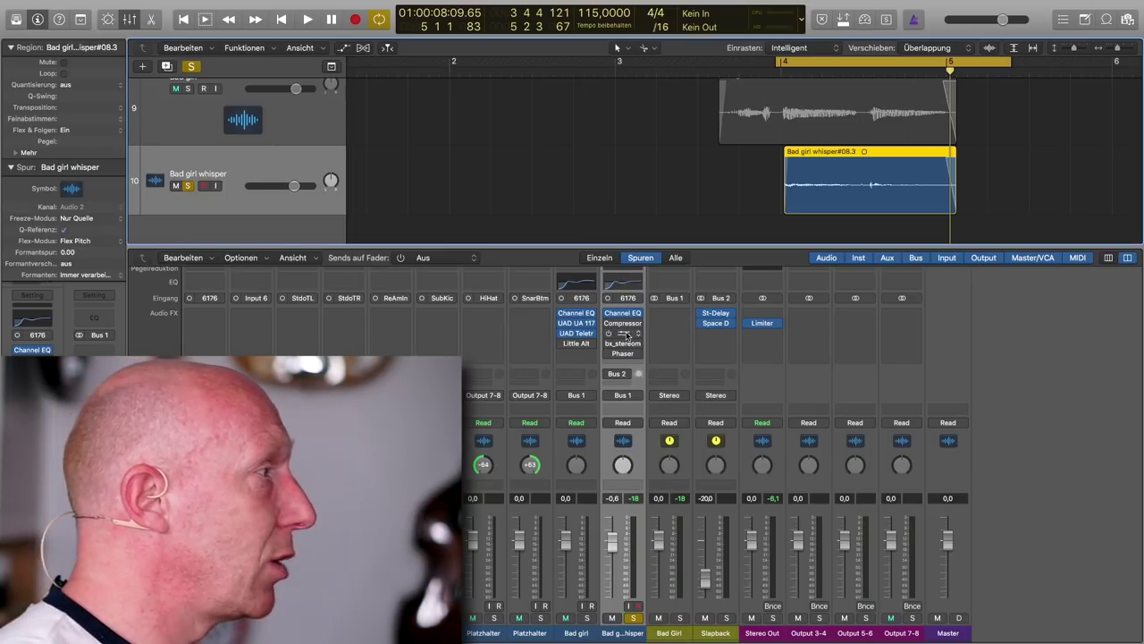
click(619, 320)
drag(690, 140, 740, 113)
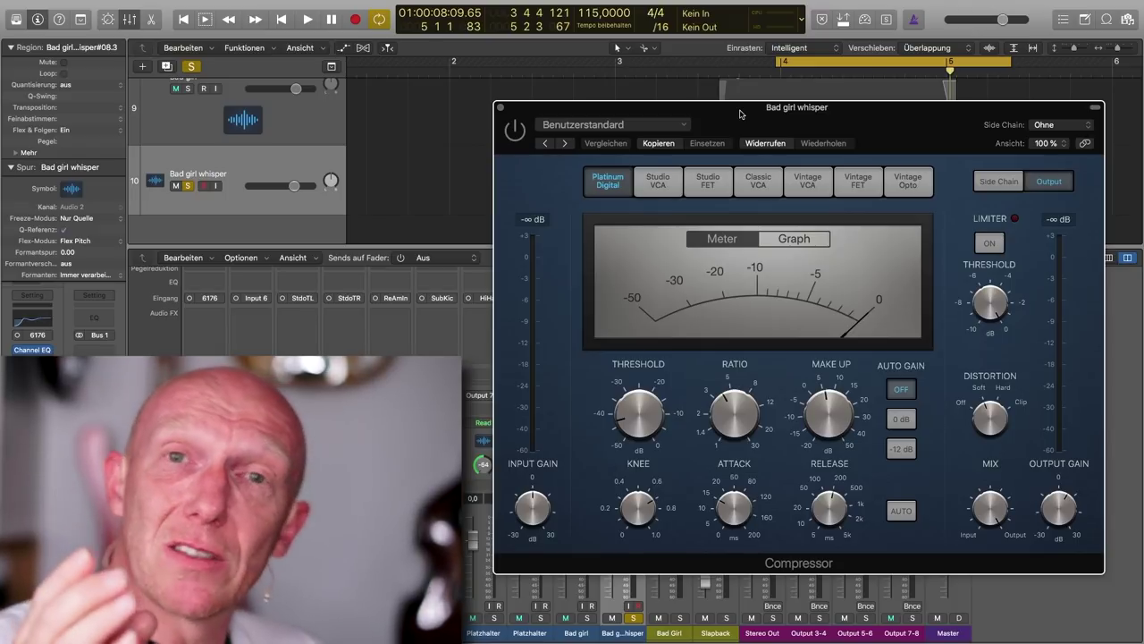
drag(810, 123, 795, 255)
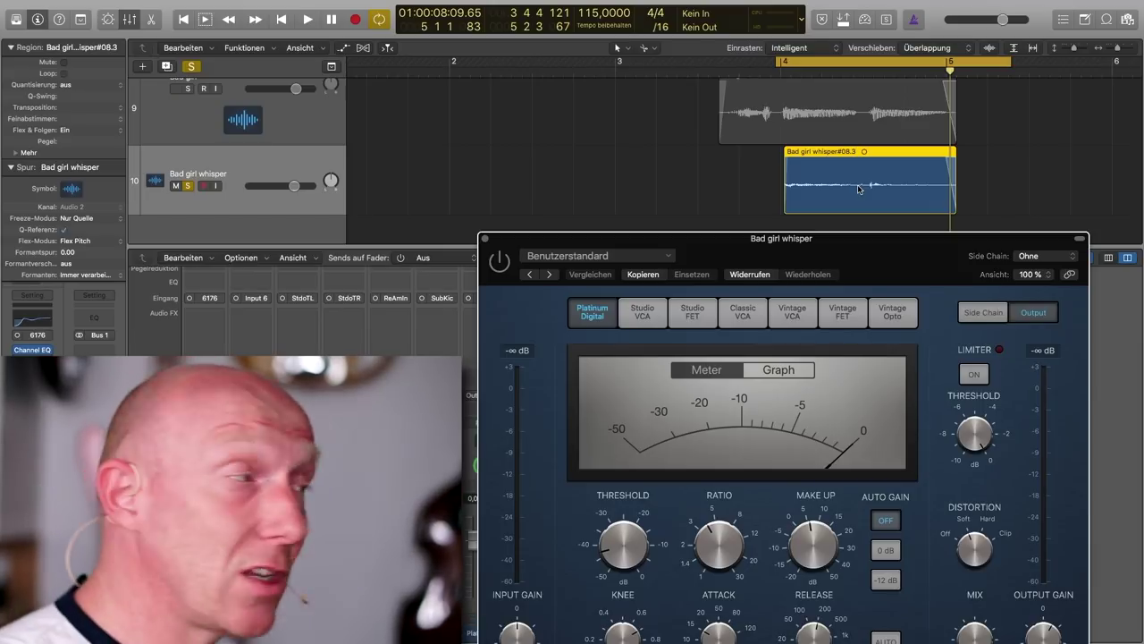
scroll(858, 189, up, 3)
drag(829, 252, 843, 136)
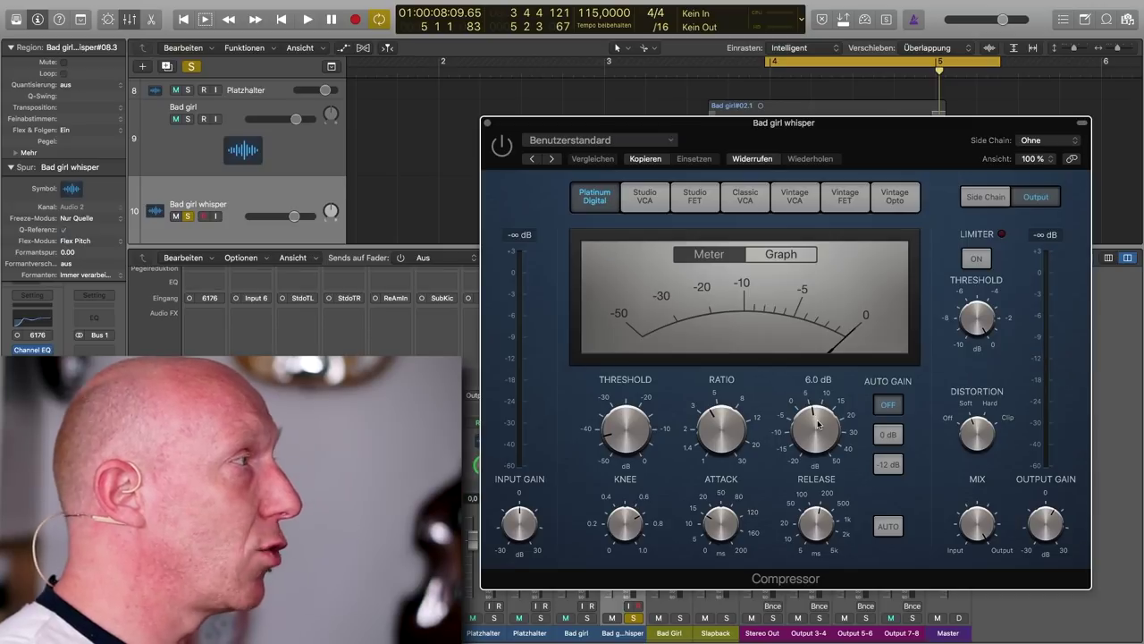
click(488, 125)
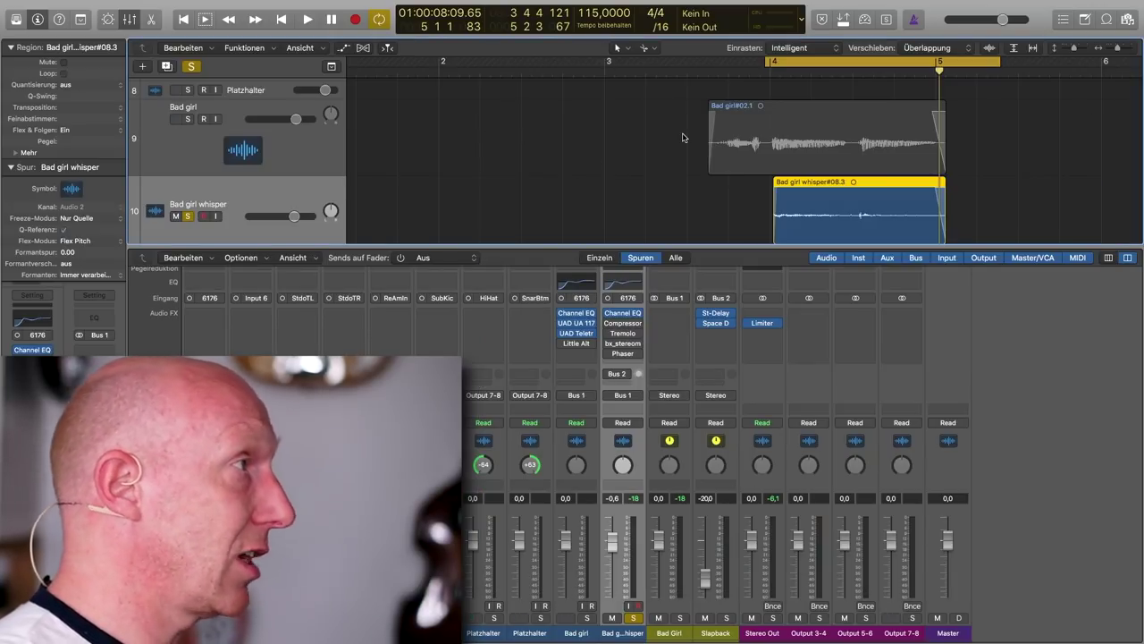
Play the whisper uncompressed, and switch on its Compressor to play the passage for comparison.
key(space)
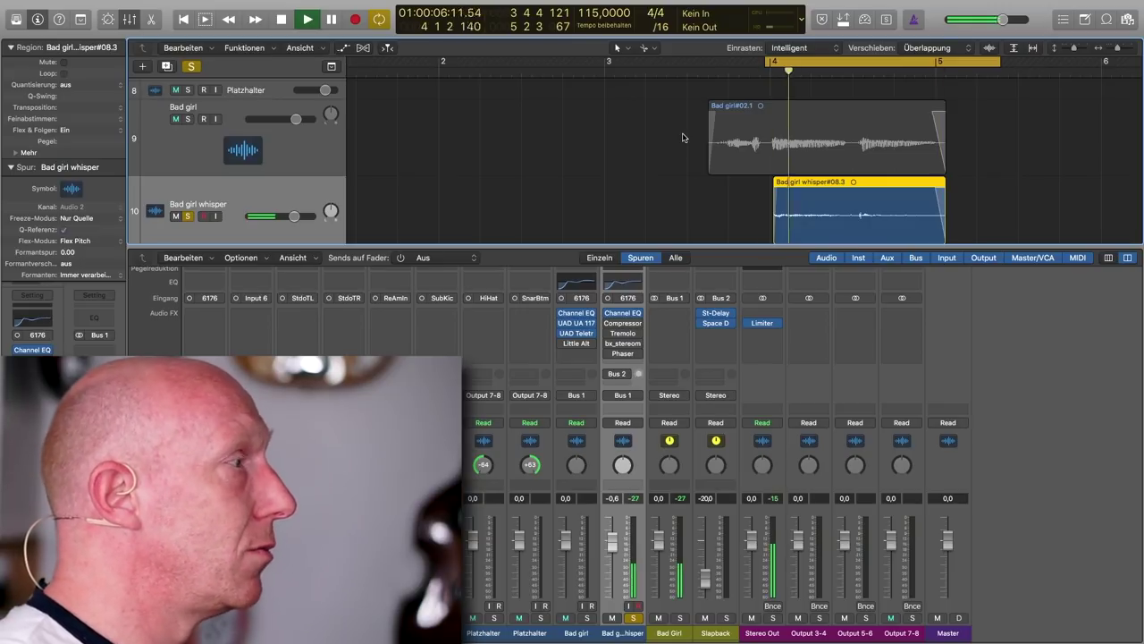
click(623, 323)
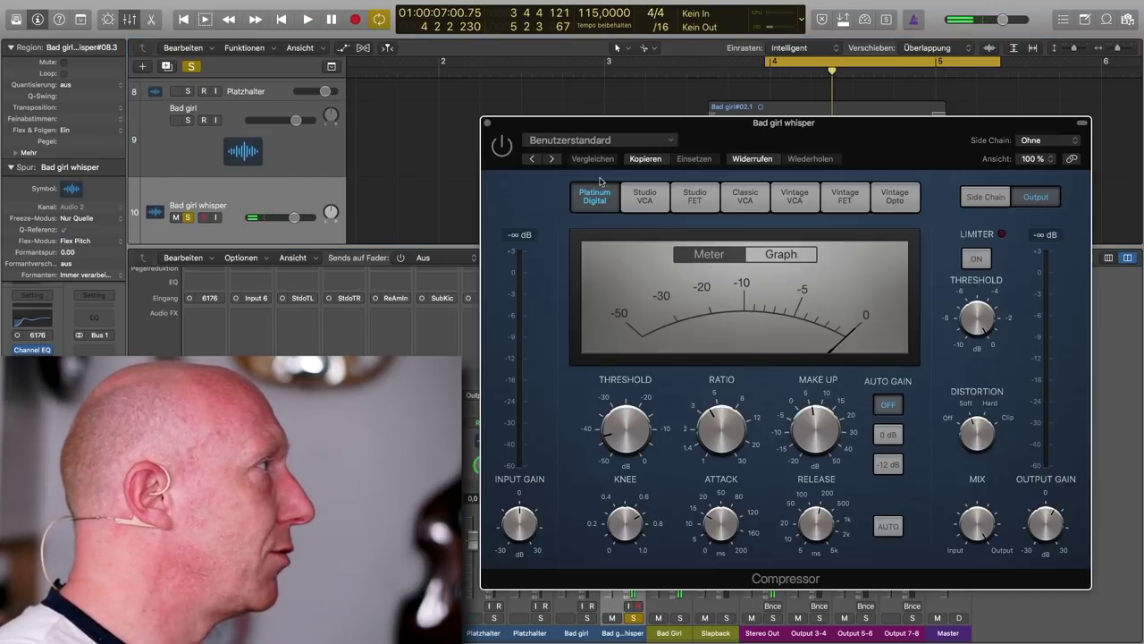
key(space)
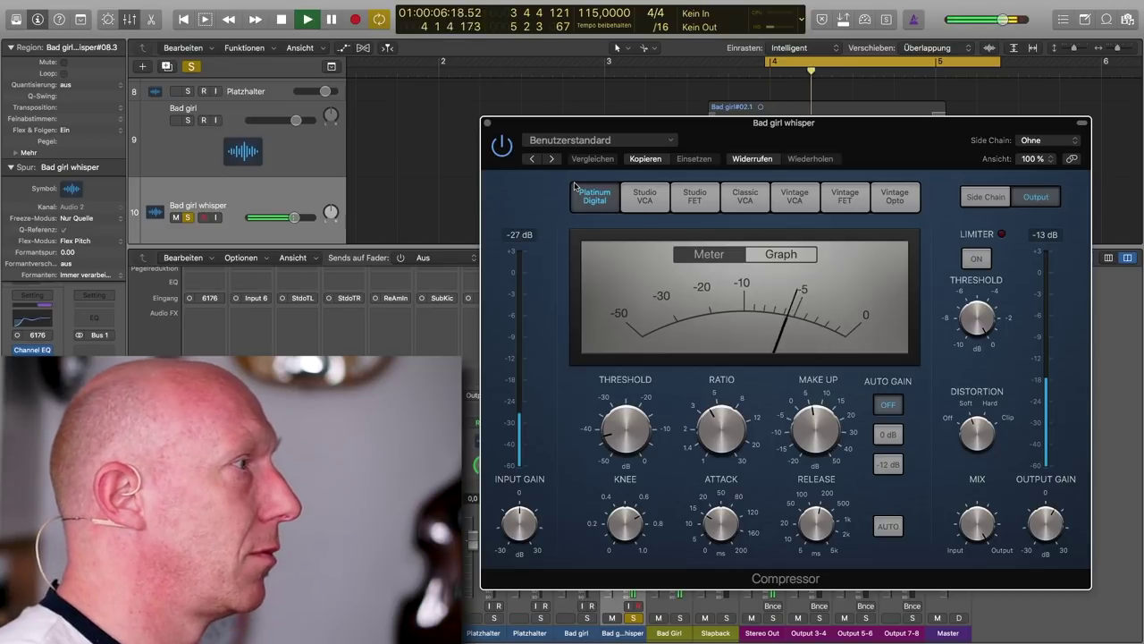
key(space)
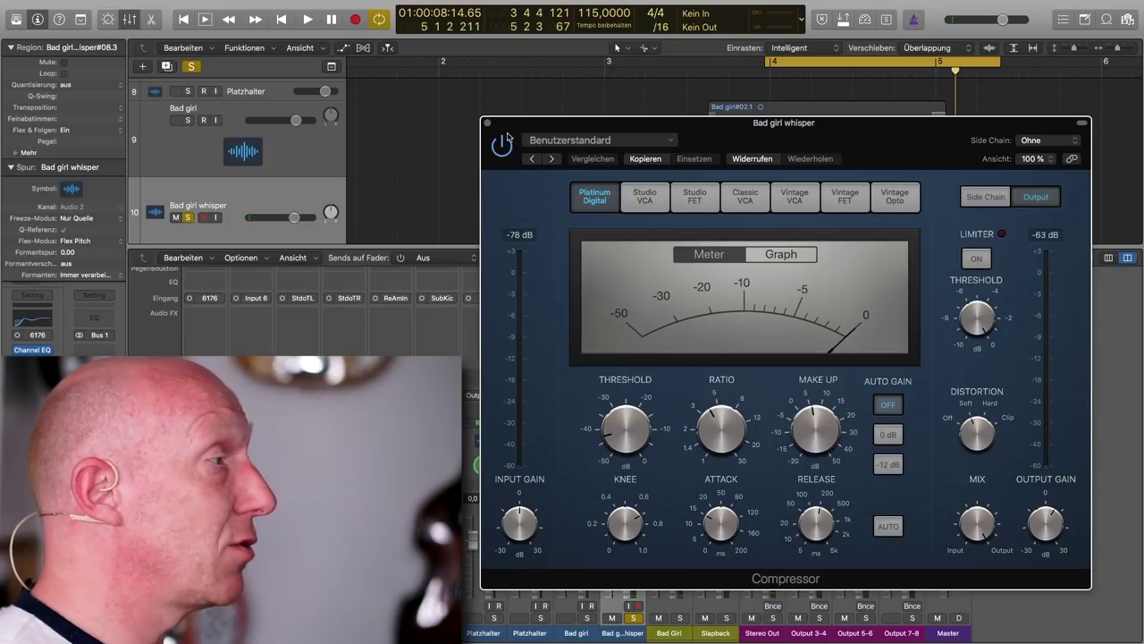
Replay the compressed whisper twice while watching the gain reduction meter, and close the Compressor.
key(Return)
key(space)
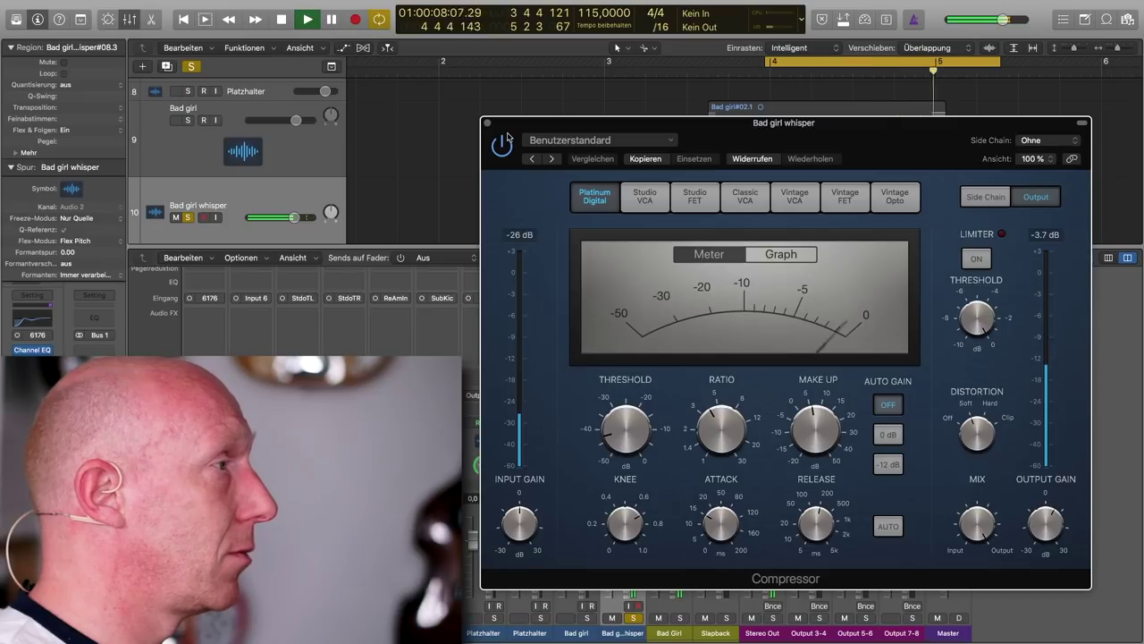
key(space)
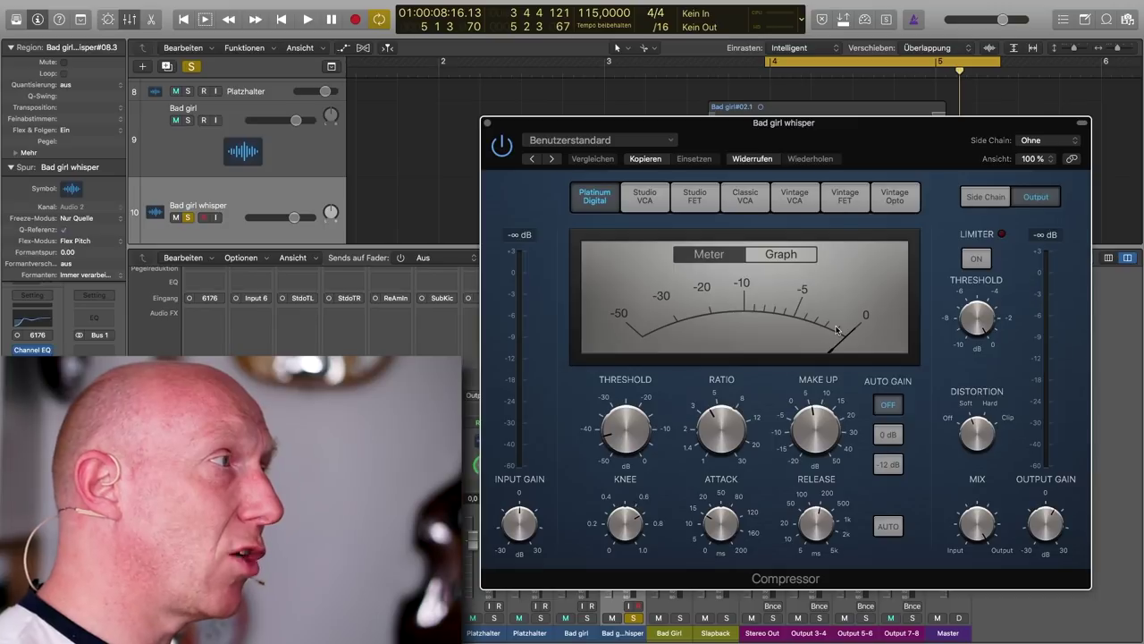
key(space)
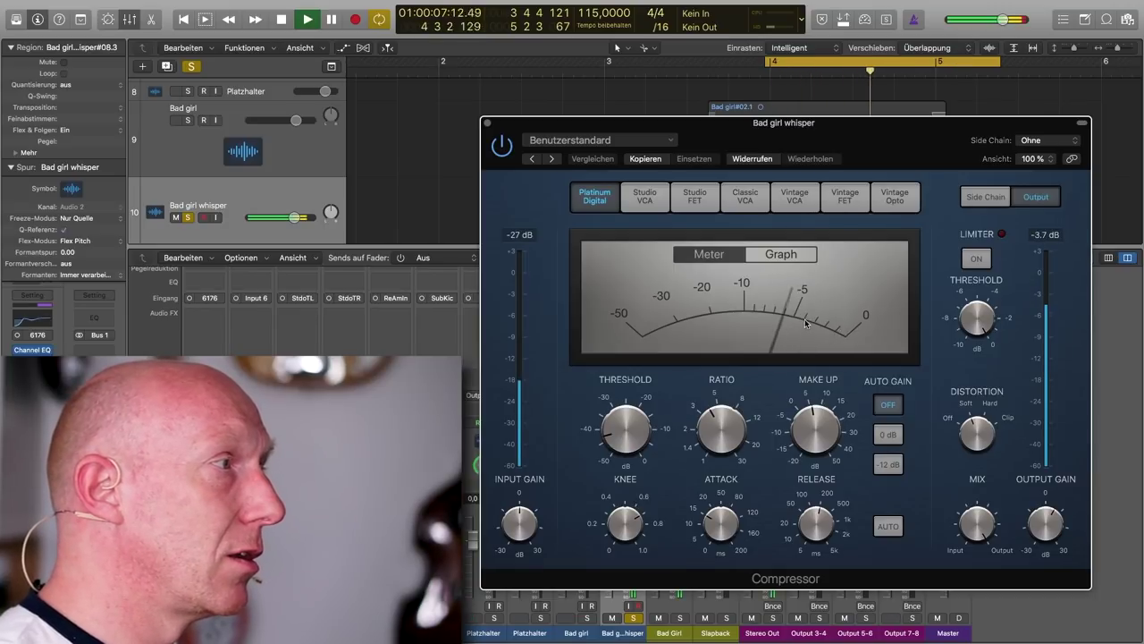
key(space)
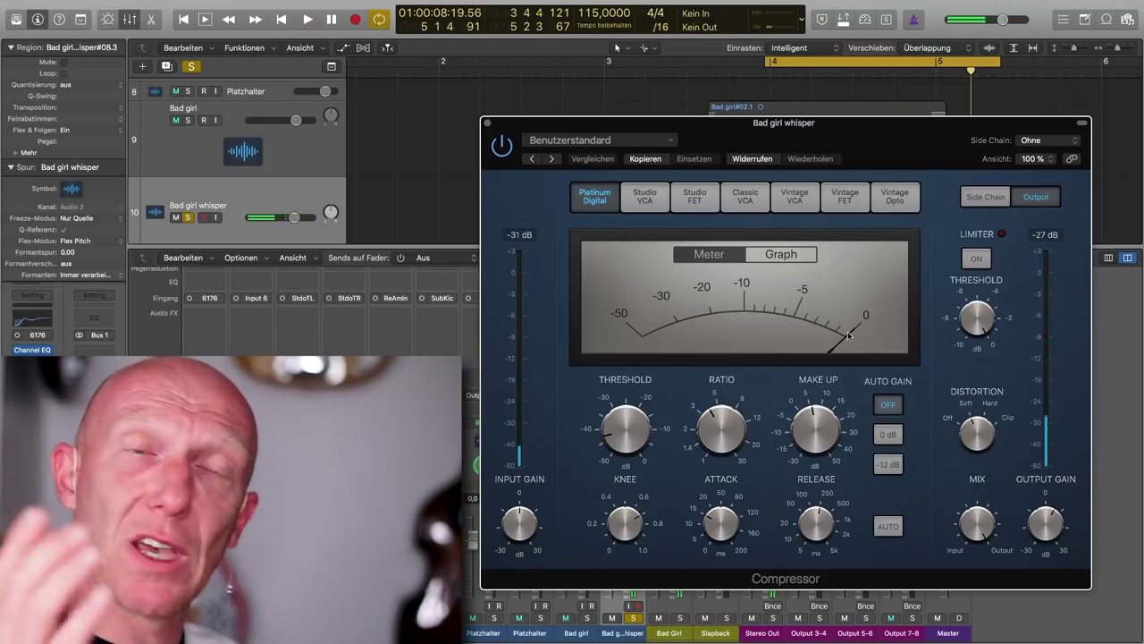
click(488, 123)
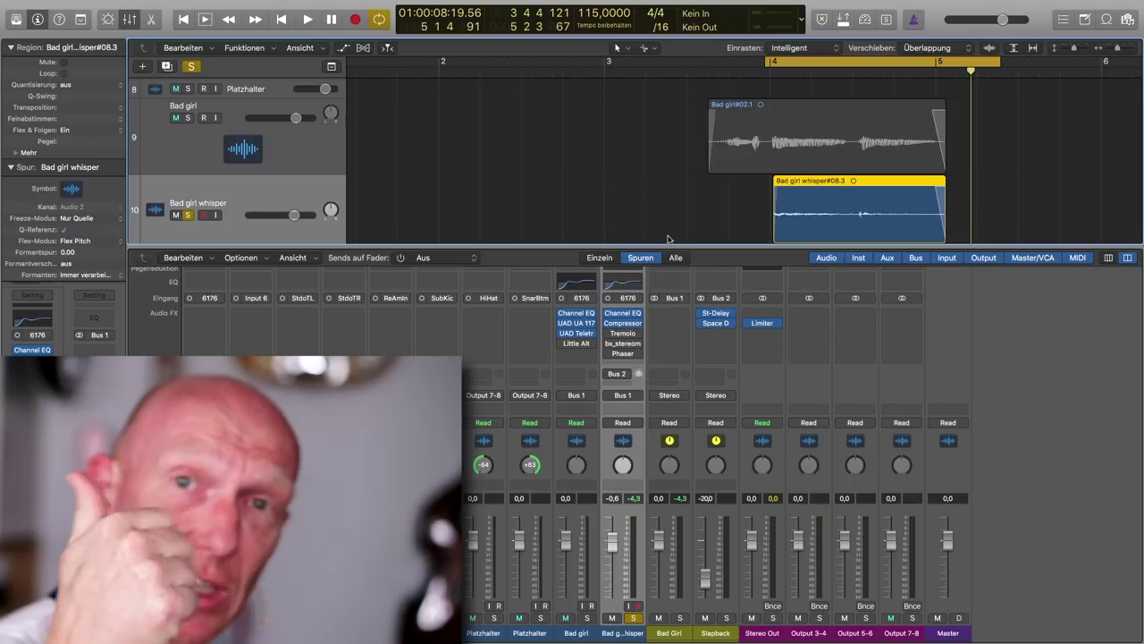
Switch on the Tremolo with its Deep Tremolo setting on the whisper channel and play the passage.
click(623, 333)
drag(677, 182, 699, 163)
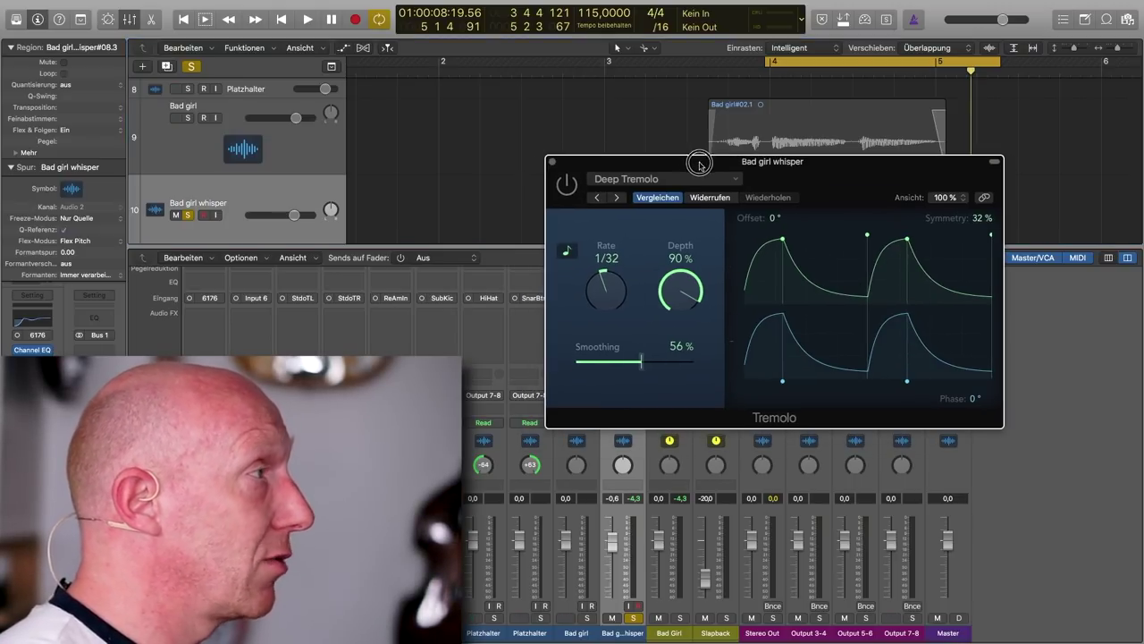
click(565, 184)
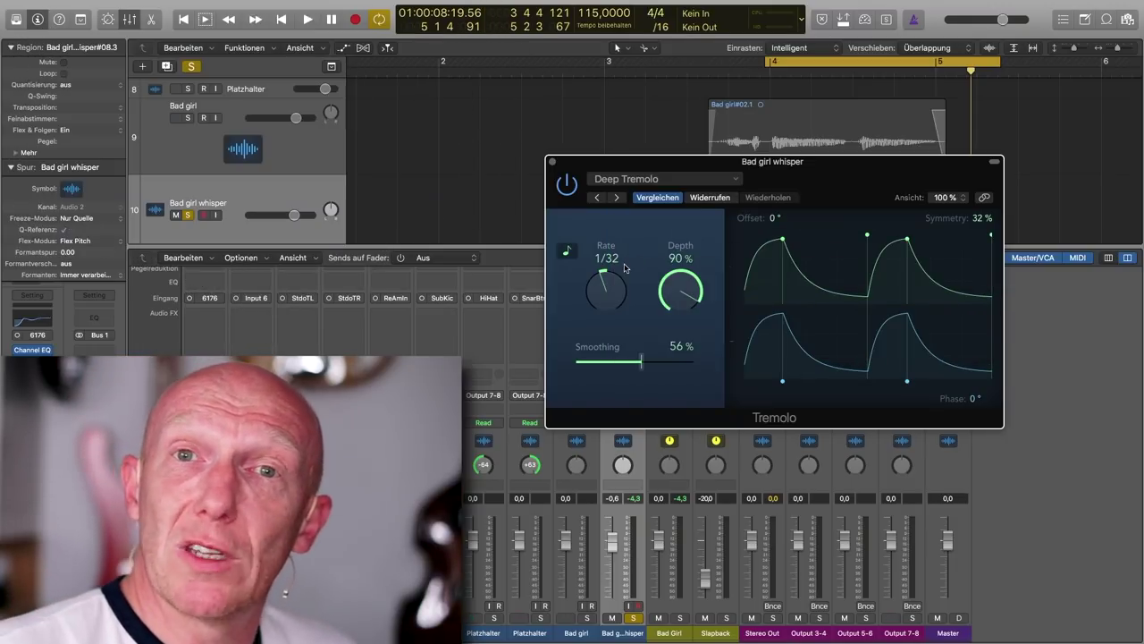
drag(679, 170, 669, 278)
key(space)
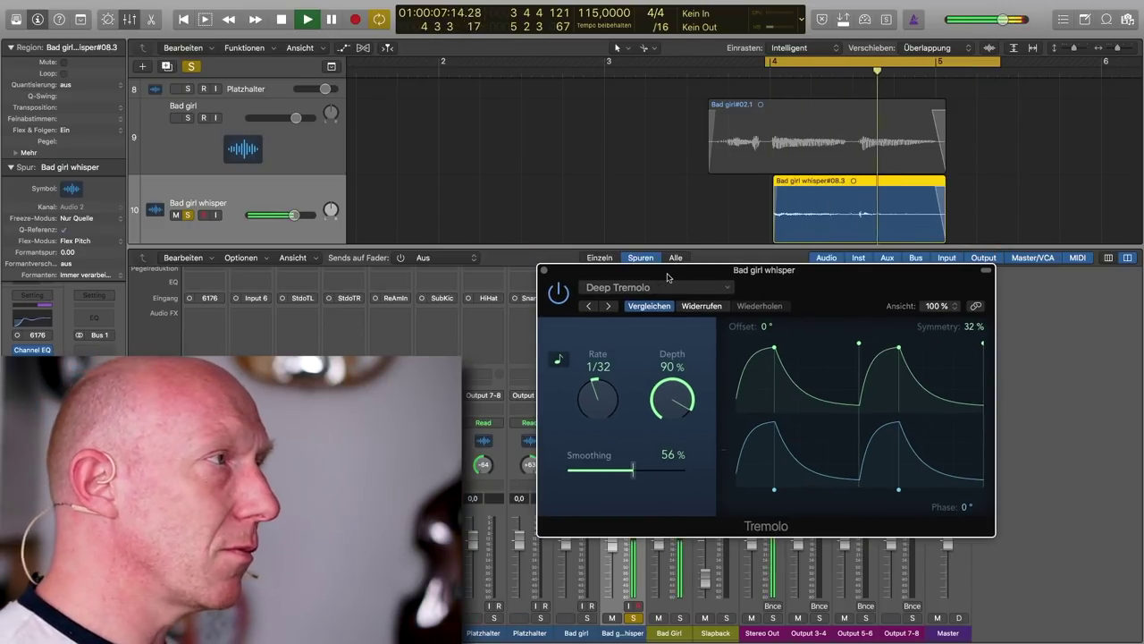
key(space)
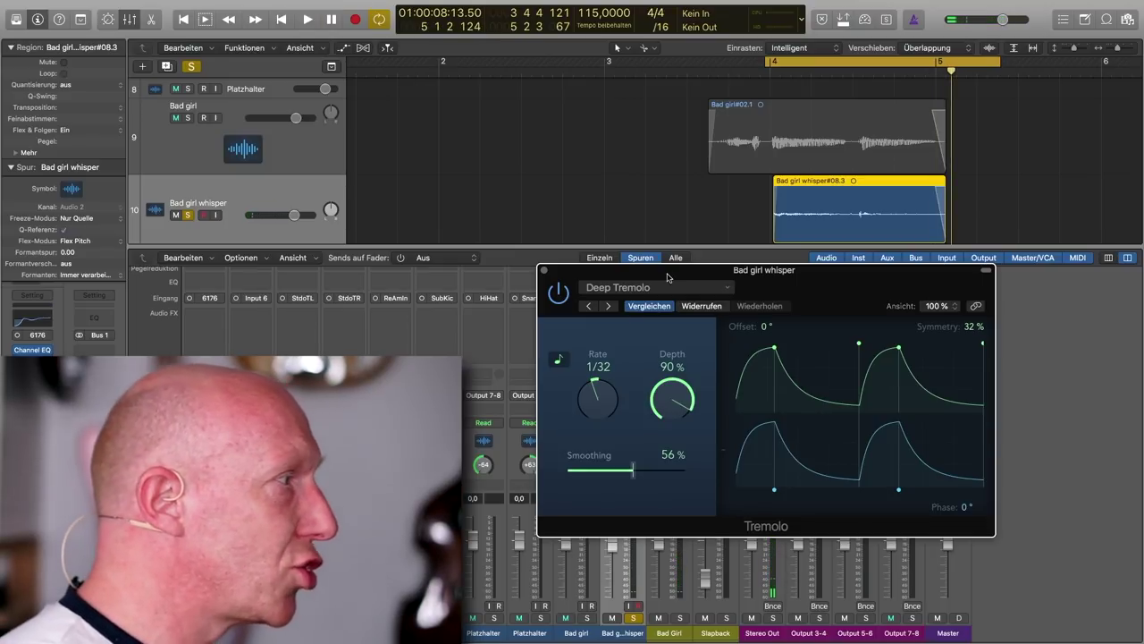
Try a Tremolo rate of 1/16d, play the whisper with it, and return the rate to 1/32.
drag(603, 398, 595, 401)
key(space)
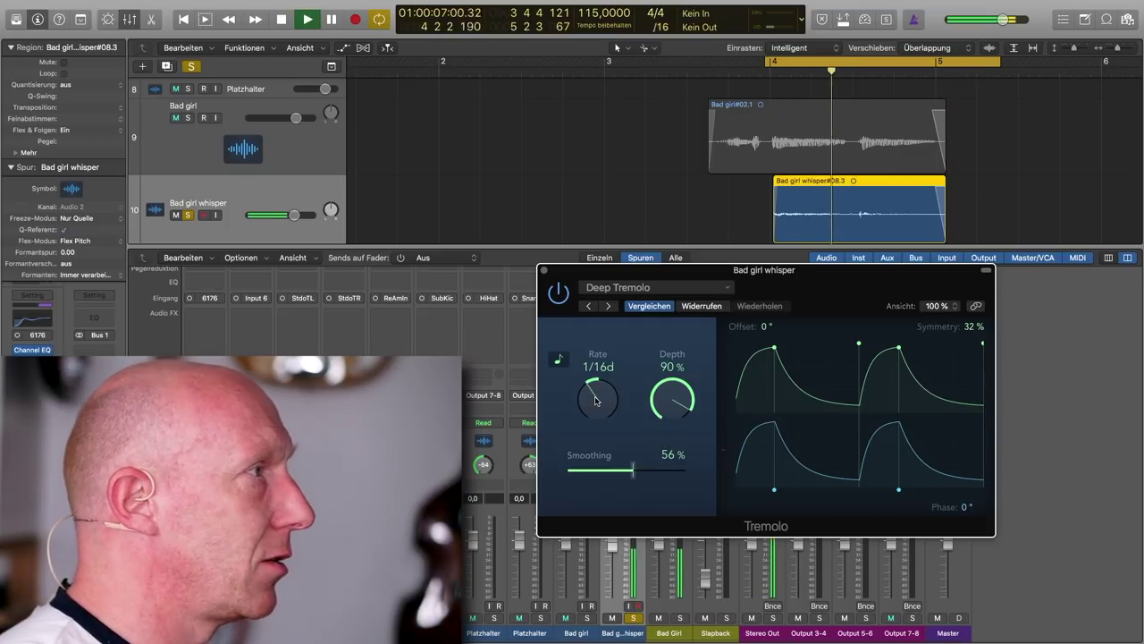
key(space)
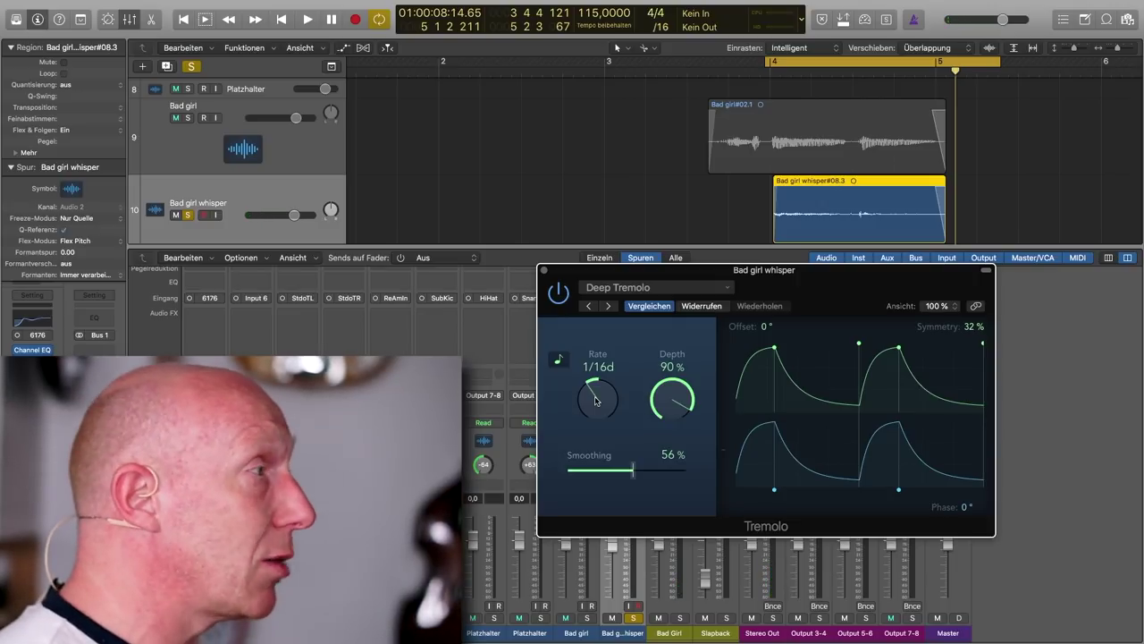
drag(803, 272, 811, 150)
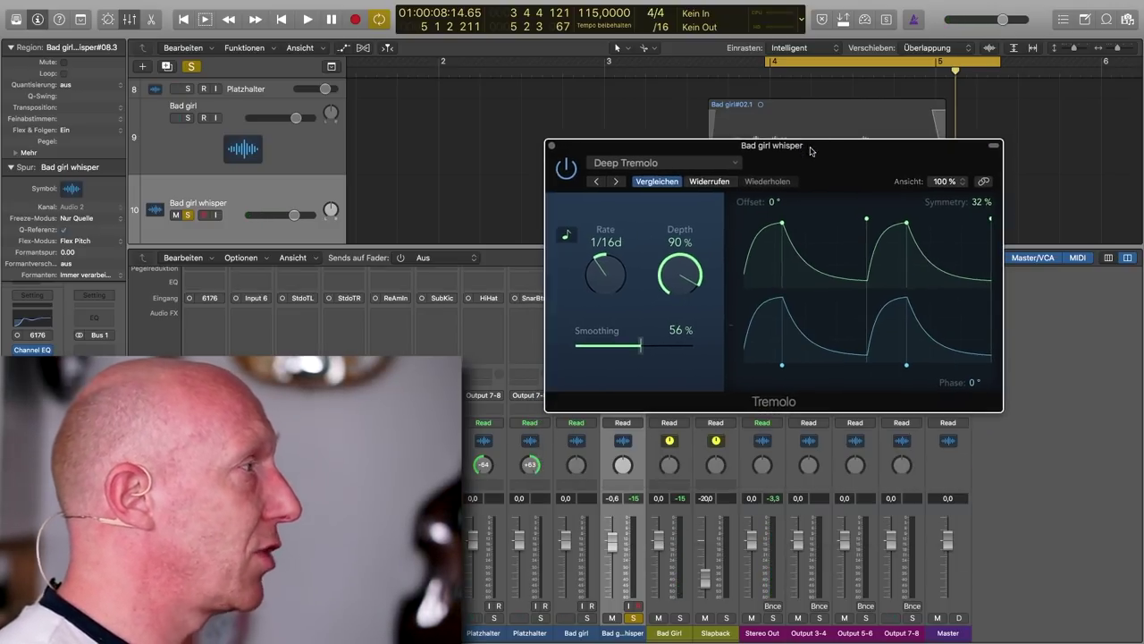
scroll(606, 273, up, 3)
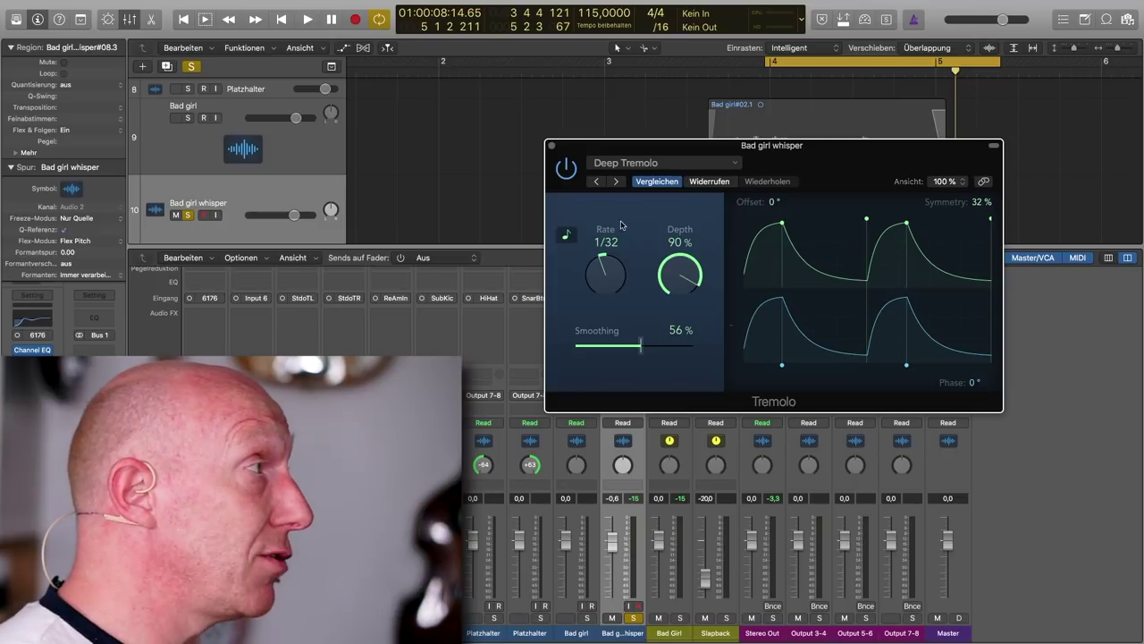
Close the Tremolo window and listen to the whisper with EQ, compression and tremolo.
click(550, 144)
key(space)
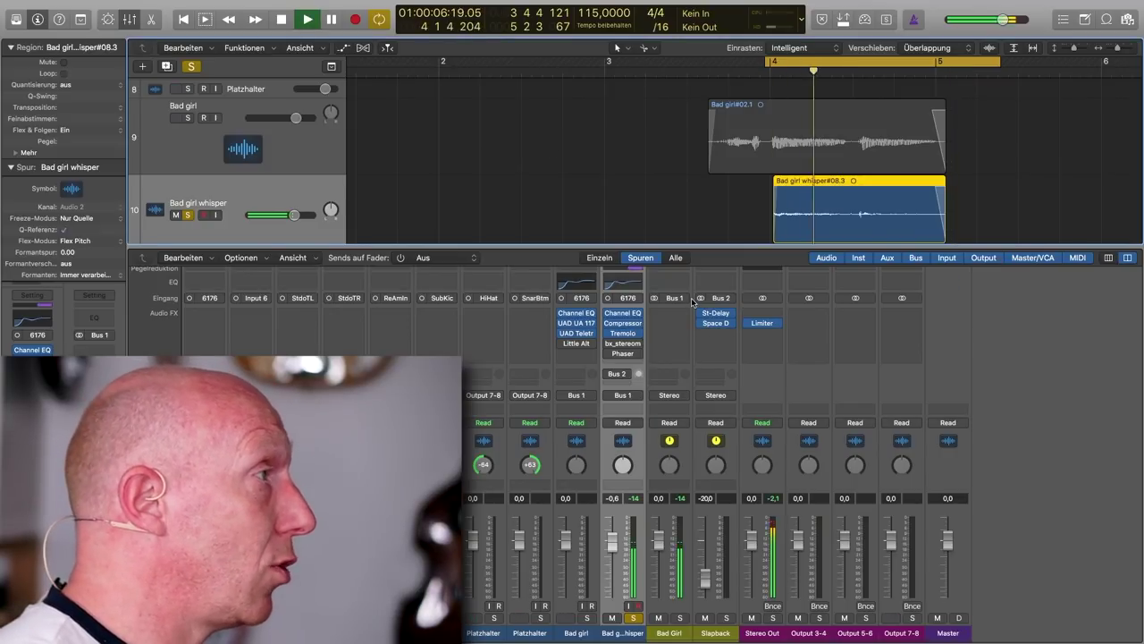
key(space)
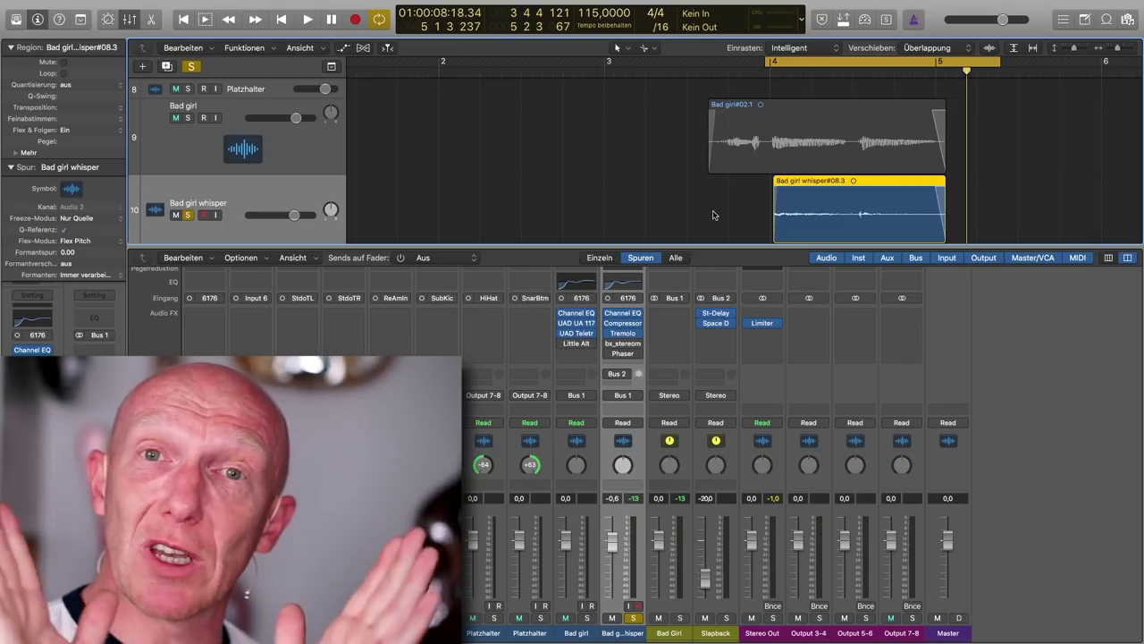
Open the whisper channel's bx_stereomaker and play the passage from bar 4 with the plug-in bypassed.
mouse_move(630, 344)
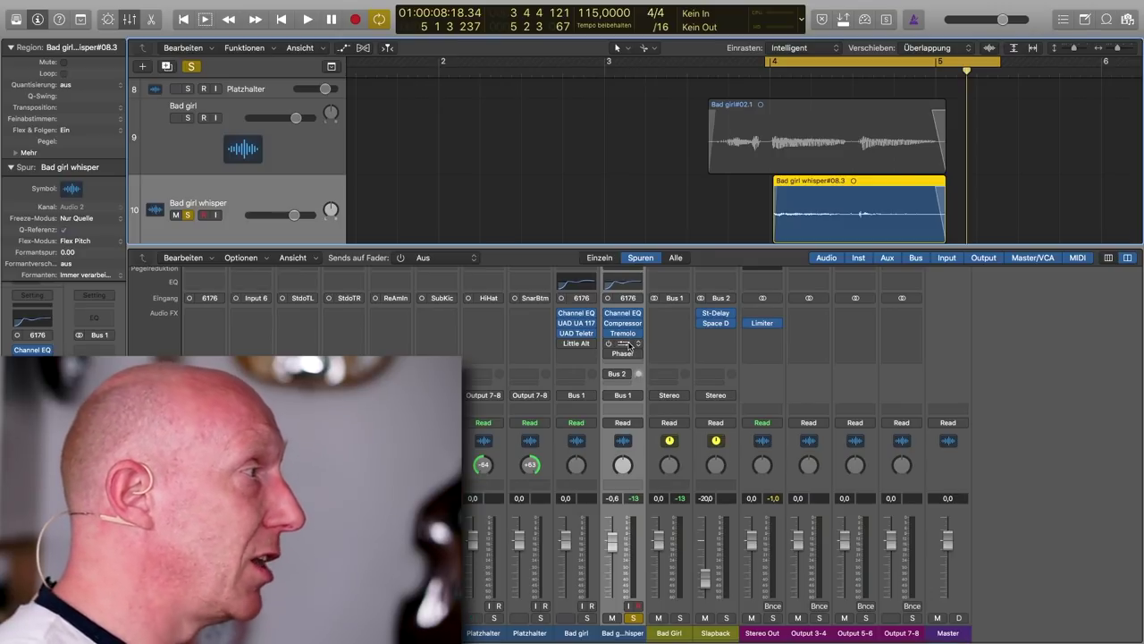
click(624, 344)
drag(802, 199, 839, 264)
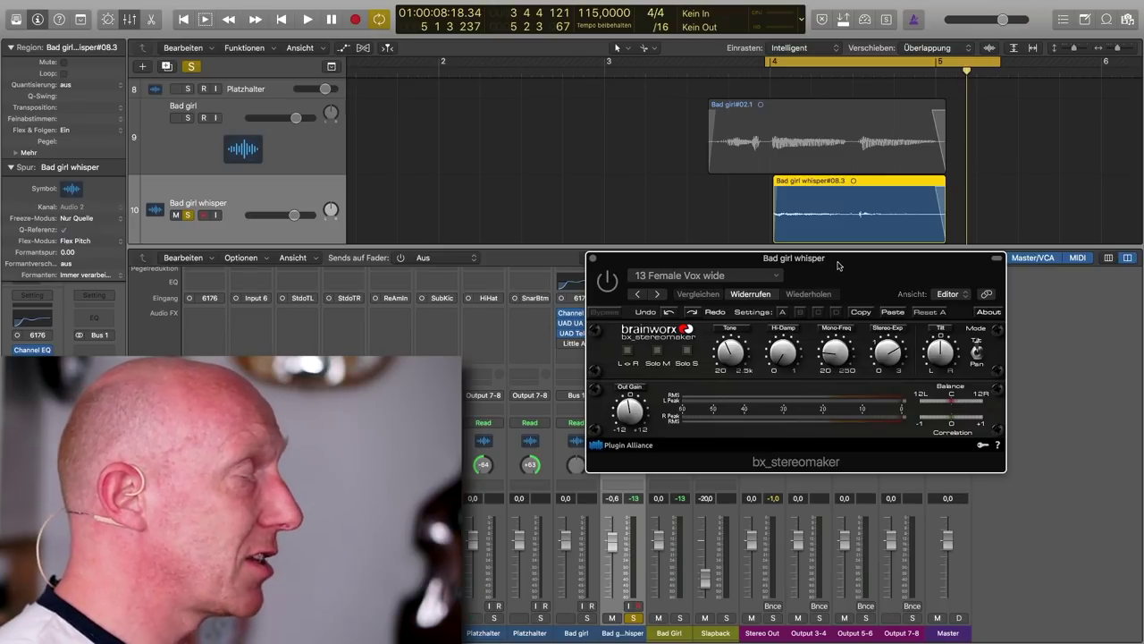
click(771, 71)
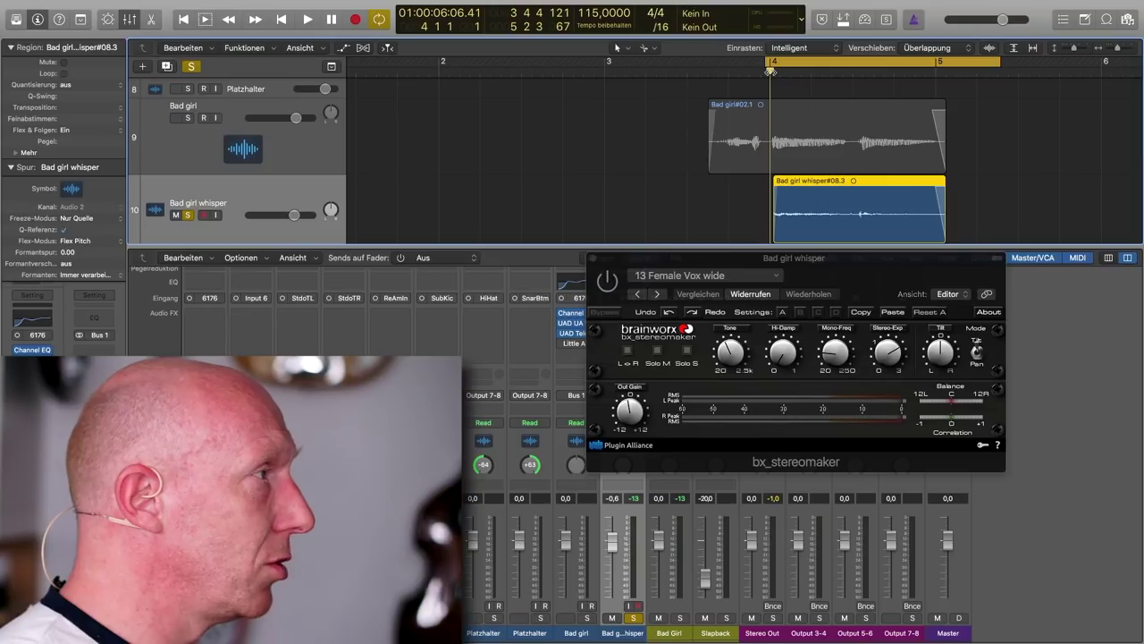
key(space)
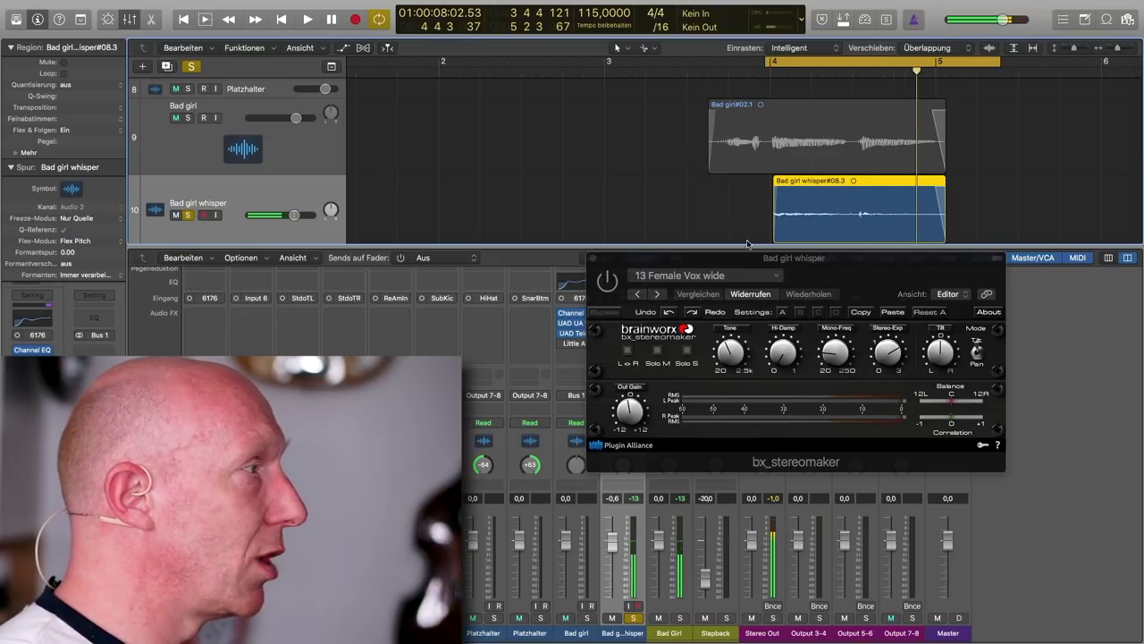
Switch on bx_stereomaker with its 13 Female Vox wide setting, play the whisper from bar 4, and close the plug-in window.
double_click(768, 72)
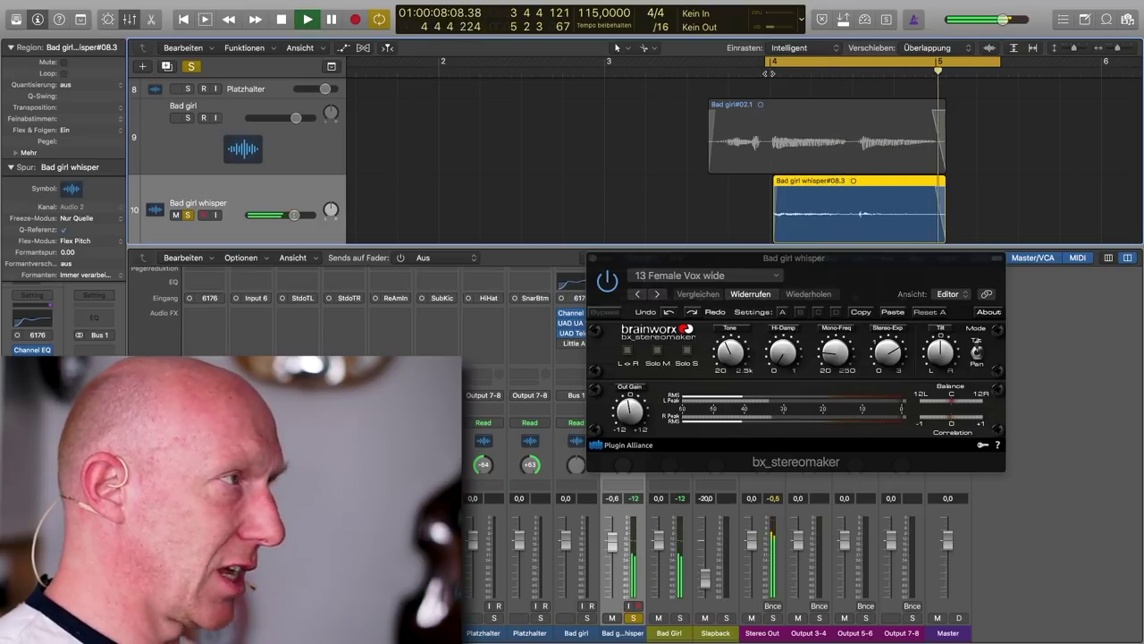
key(space)
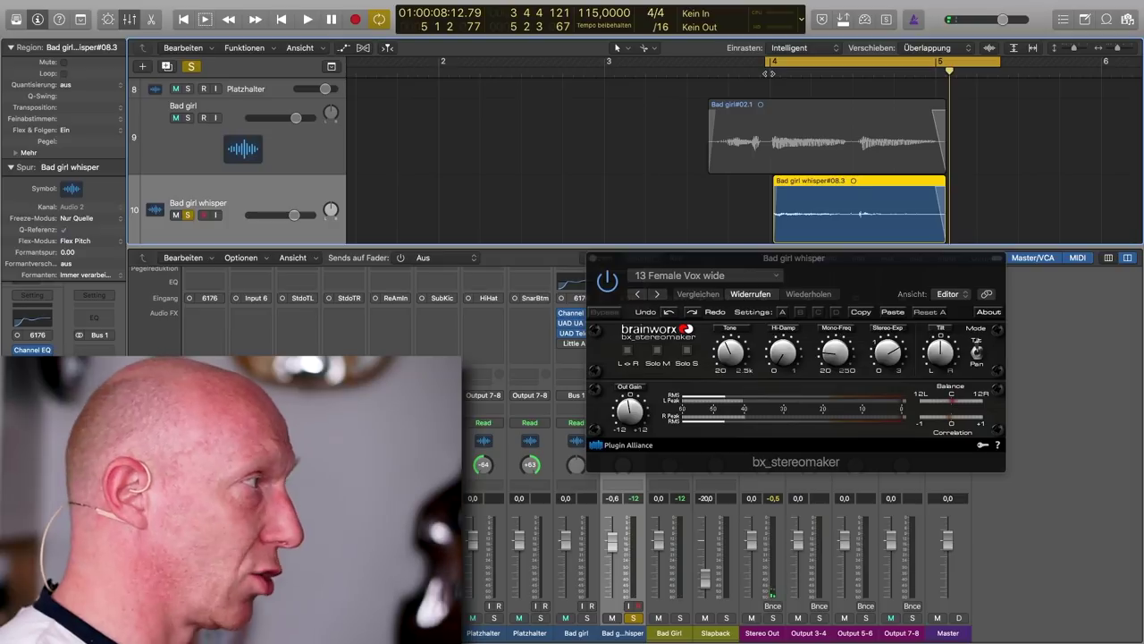
click(592, 258)
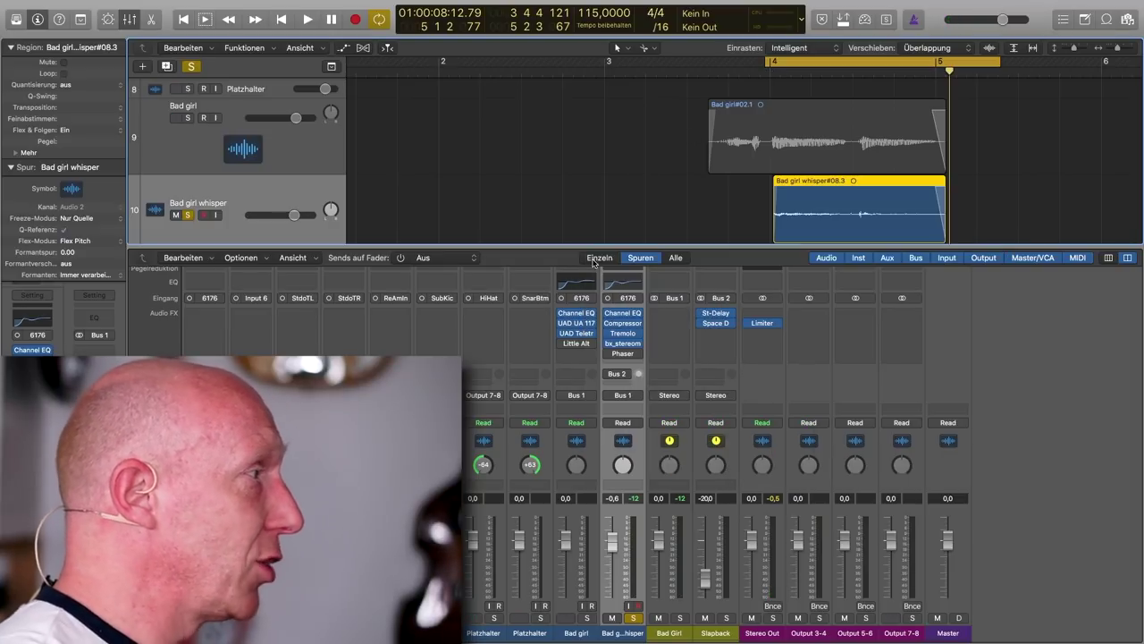
Open the whisper channel's Phaser, play the passage with it bypassed and switched on, and close its window.
click(622, 353)
drag(712, 304, 717, 189)
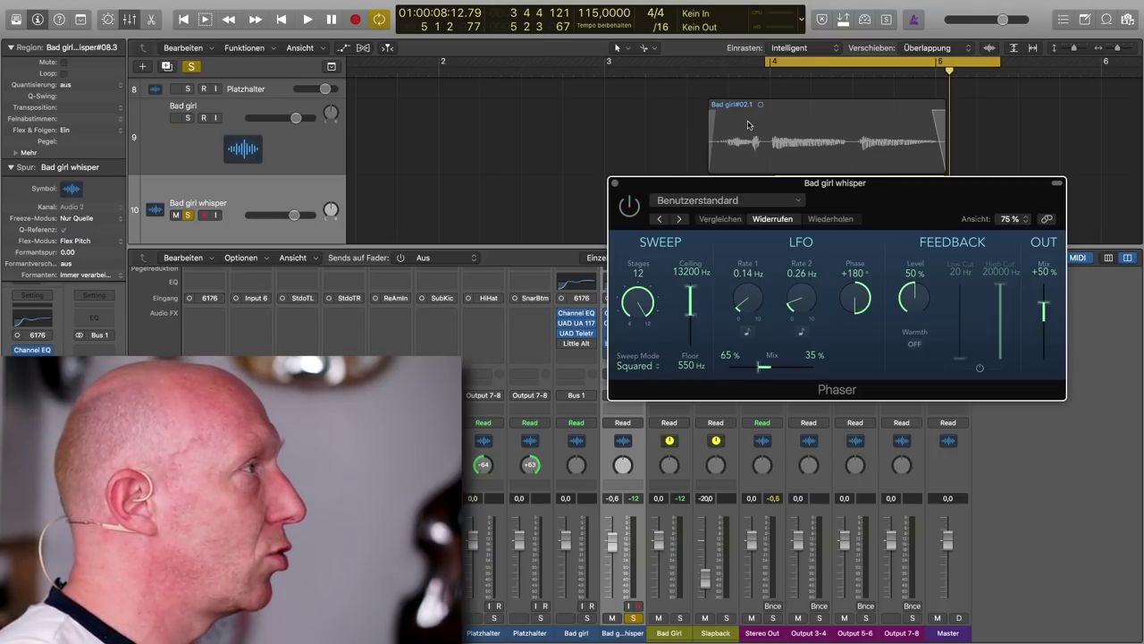
key(space)
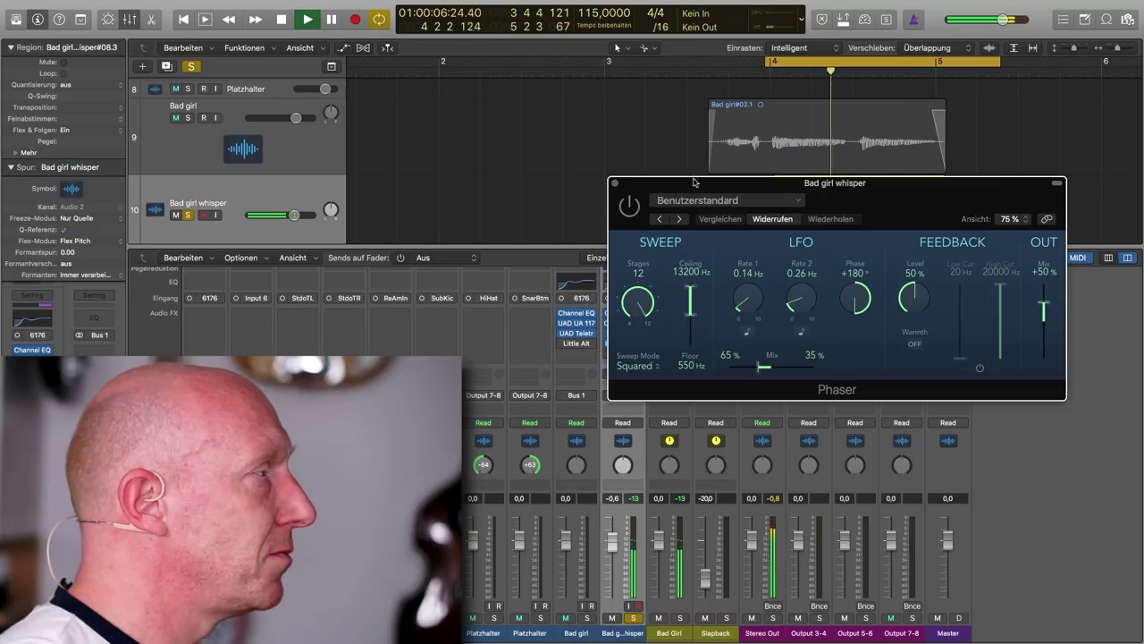
key(space)
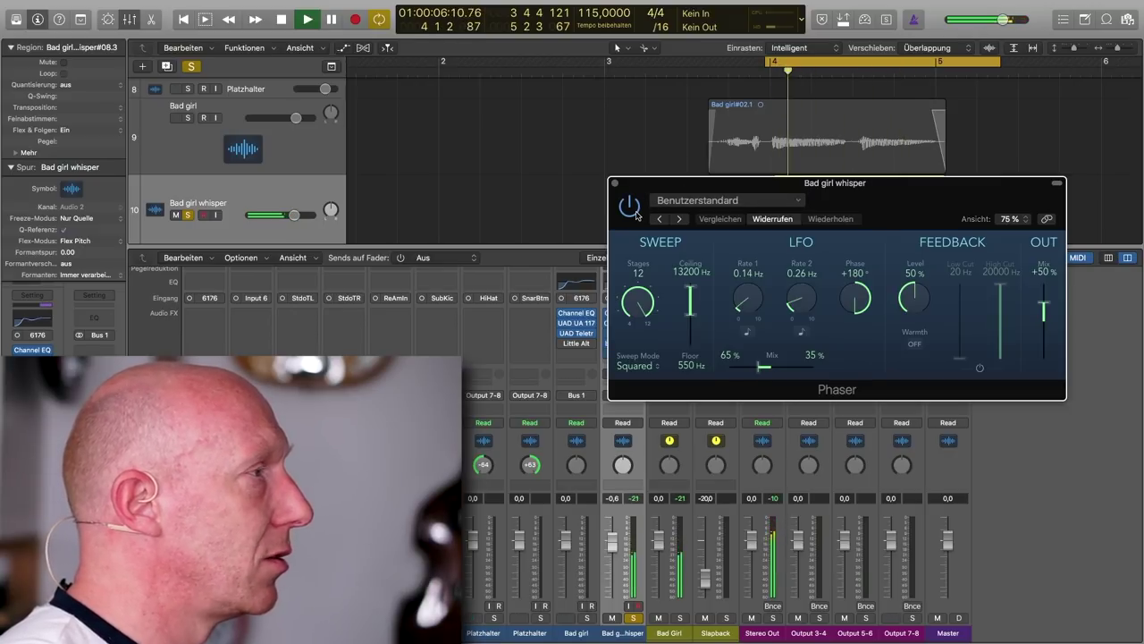
key(space)
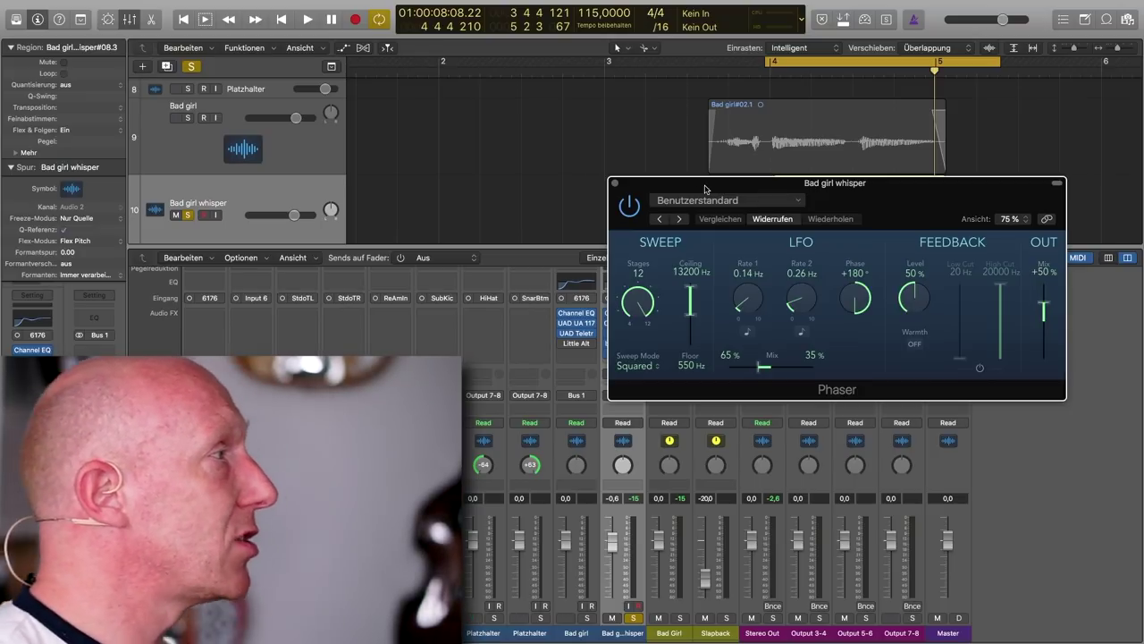
click(615, 184)
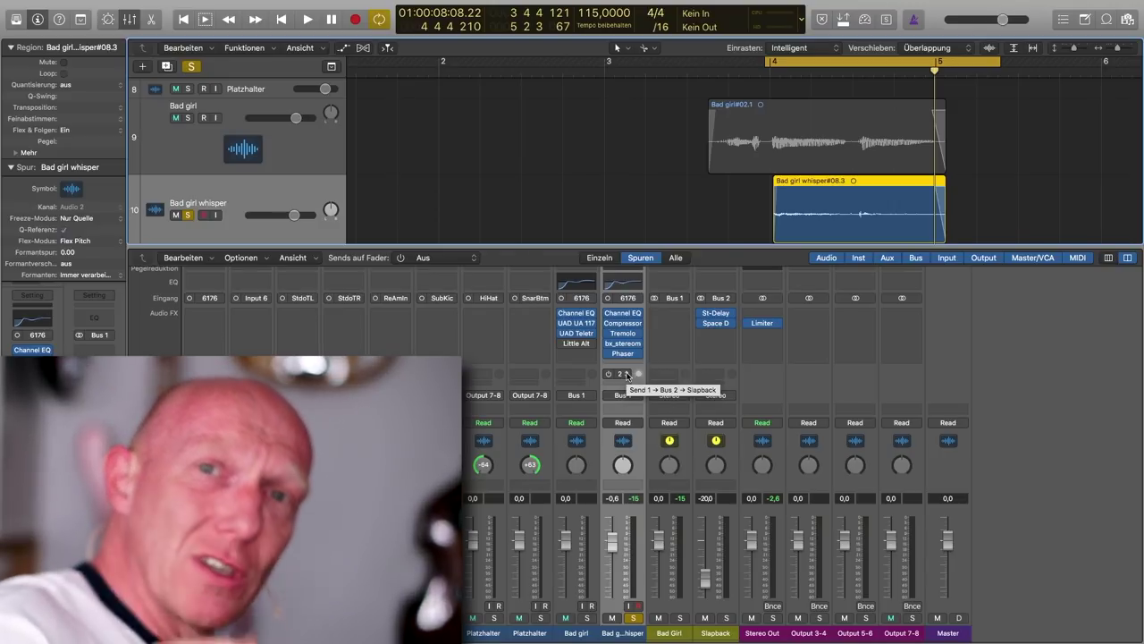
Review the Slapback channel's Stereo Delay and Space Designer settings, and switch on the whisper's send to Bus 2.
click(716, 315)
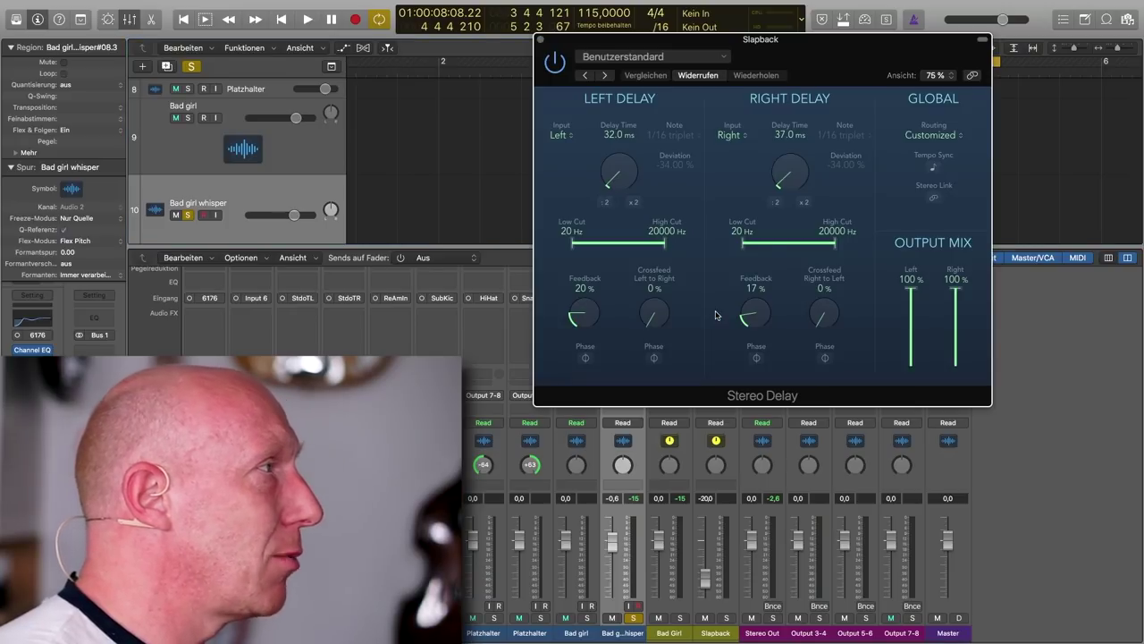
click(541, 40)
click(716, 325)
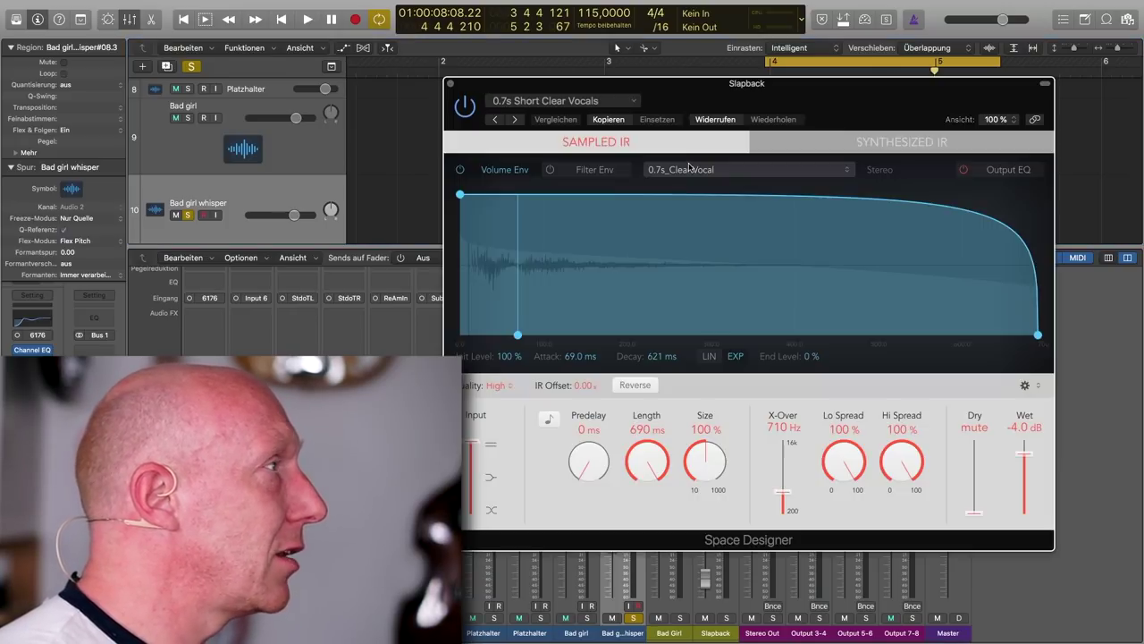
click(453, 85)
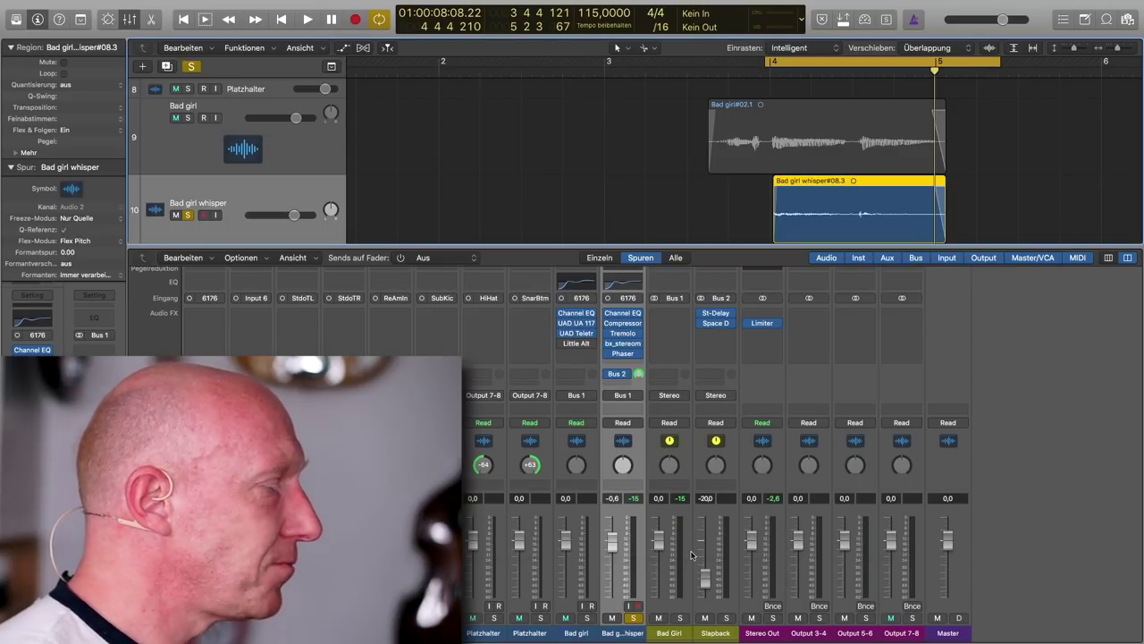
Solo the Slapback channel, play it with its fader raised to -0.7 dB, and return the fader to -20.0 dB.
click(728, 617)
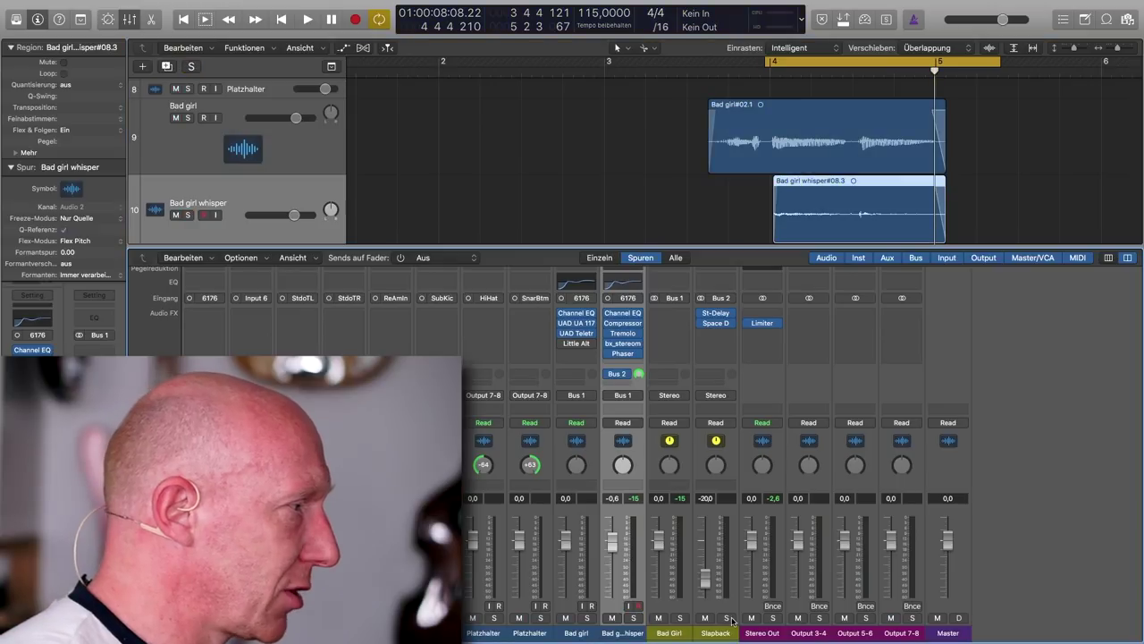
drag(713, 592, 705, 512)
key(space)
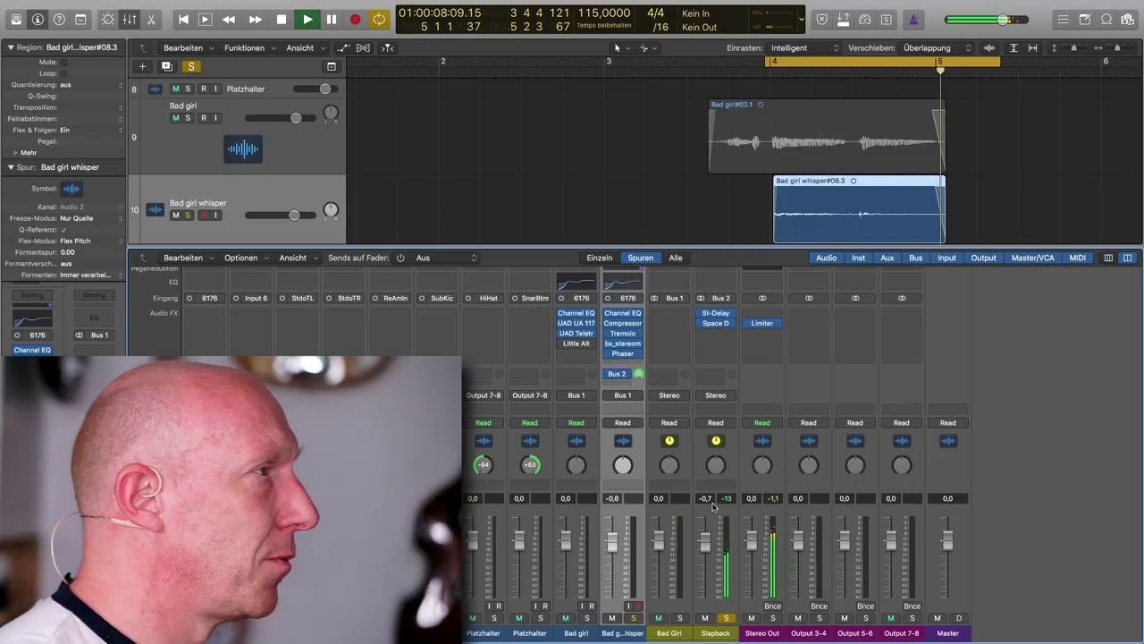
key(space)
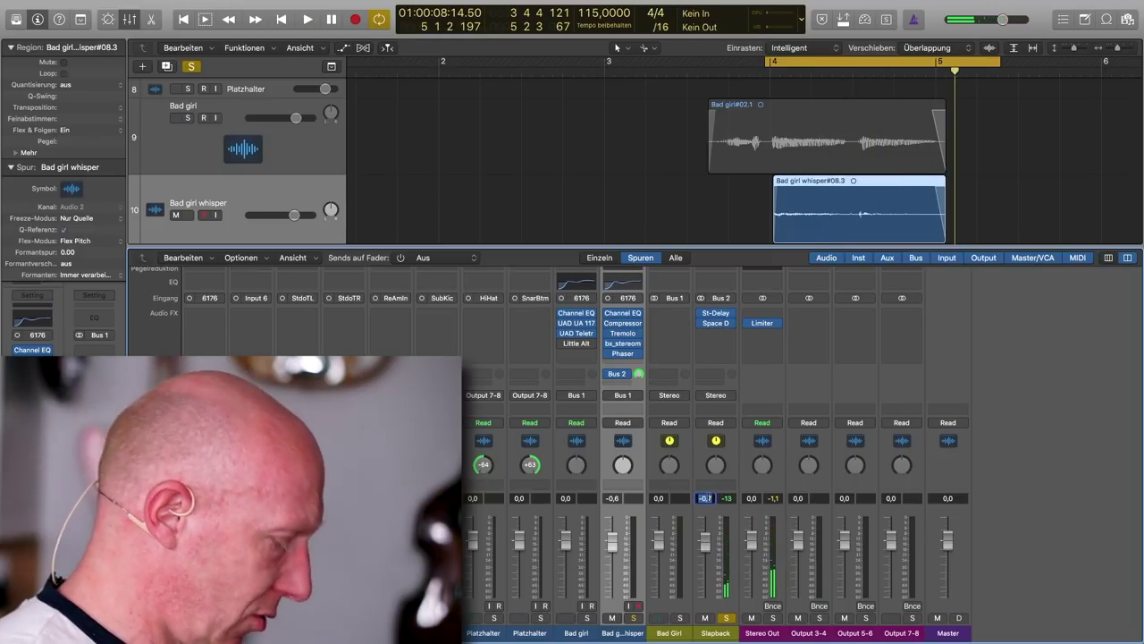
drag(706, 501, 706, 545)
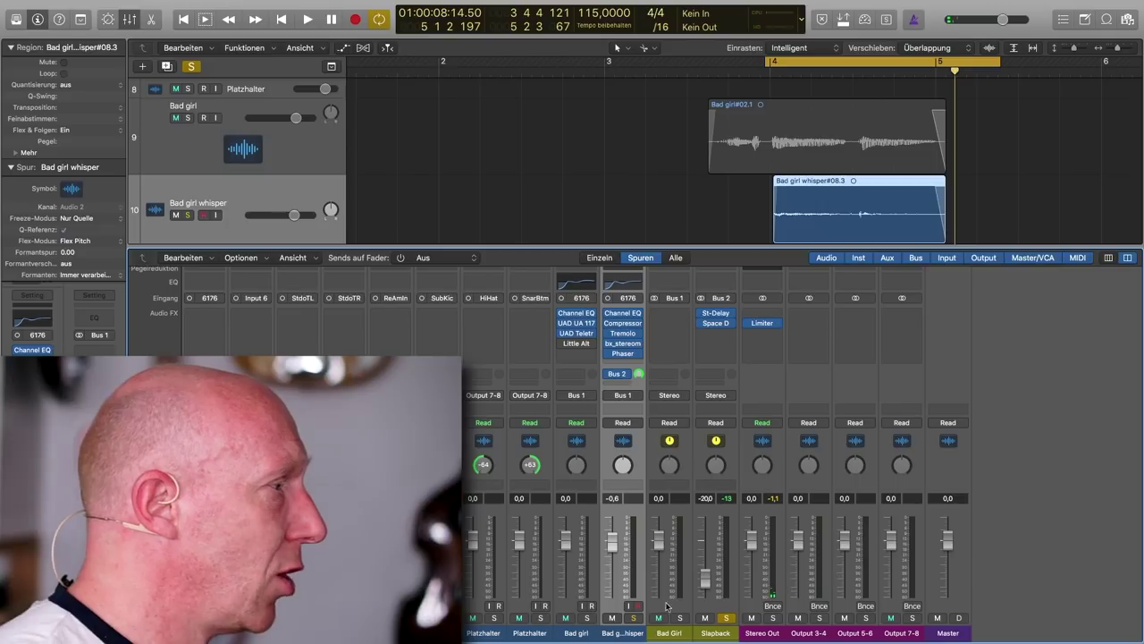
Solo the whisper channel together with Slapback and play the passage with the full effects chain.
click(634, 618)
key(space)
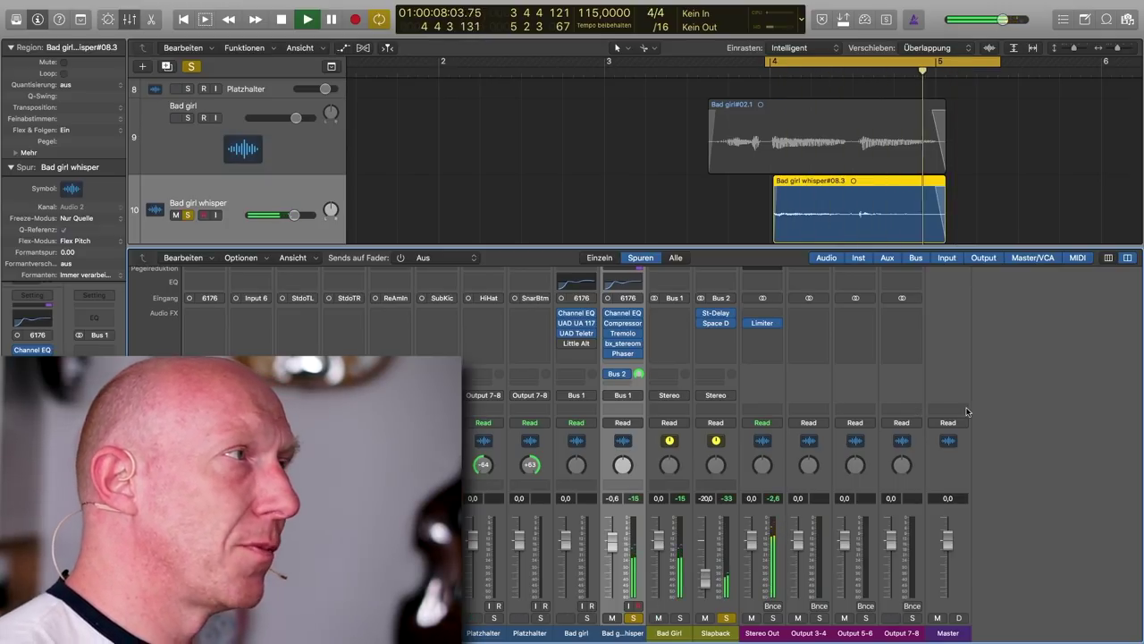
key(space)
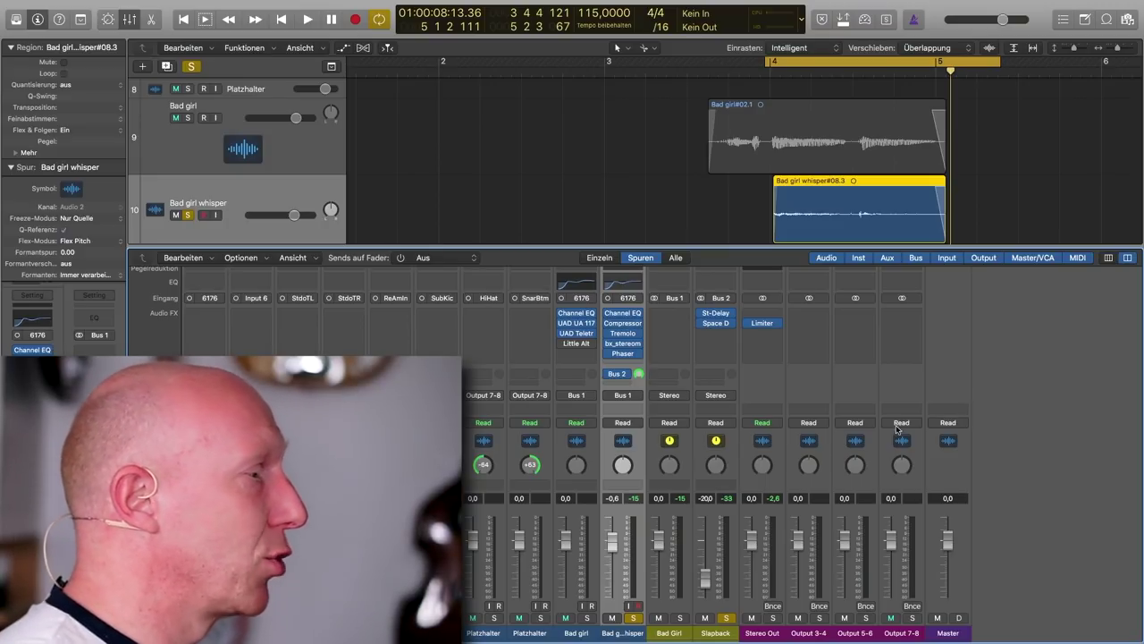
Clear the solos, extend the cycle range back to the start of the Bad girl region, and play both vocals together.
click(634, 617)
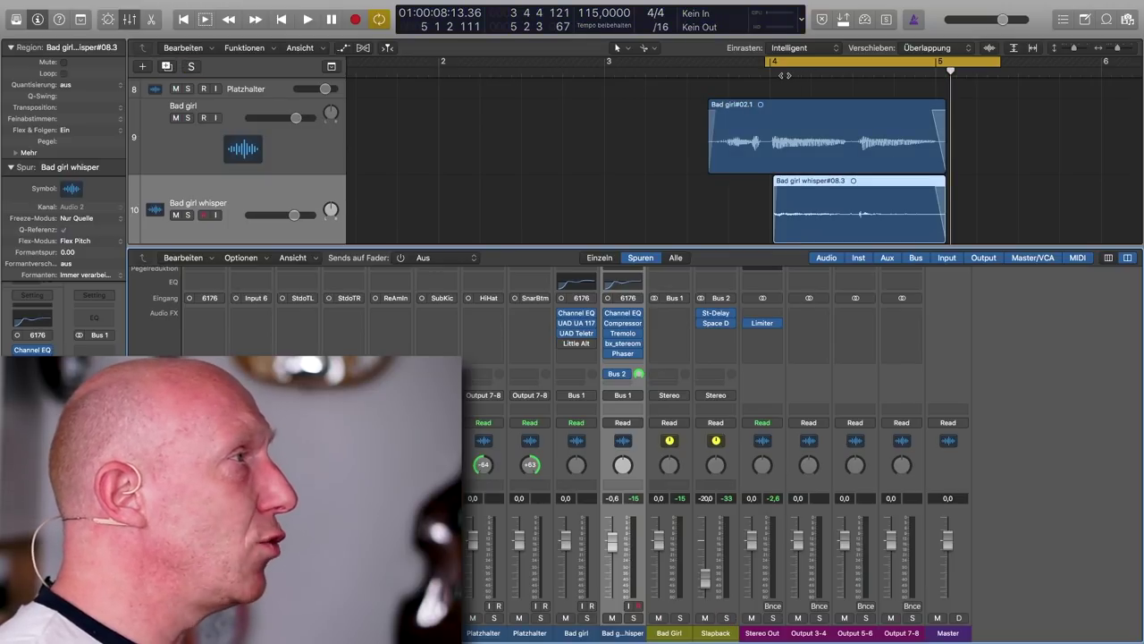
scroll(289, 196, right, 1)
drag(762, 62, 708, 104)
key(space)
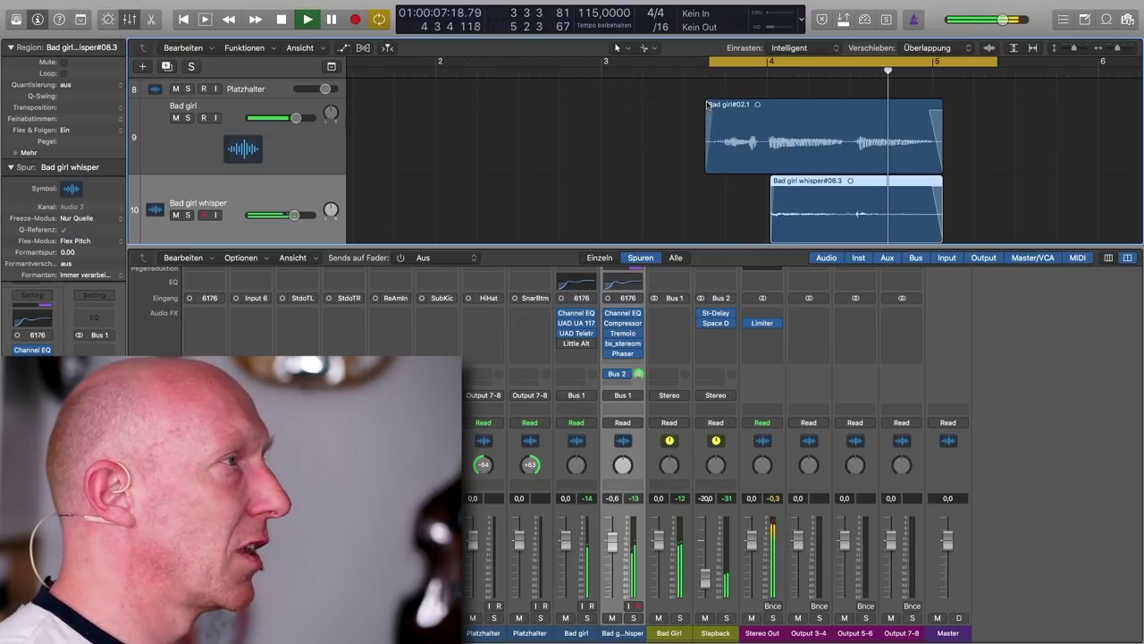
key(space)
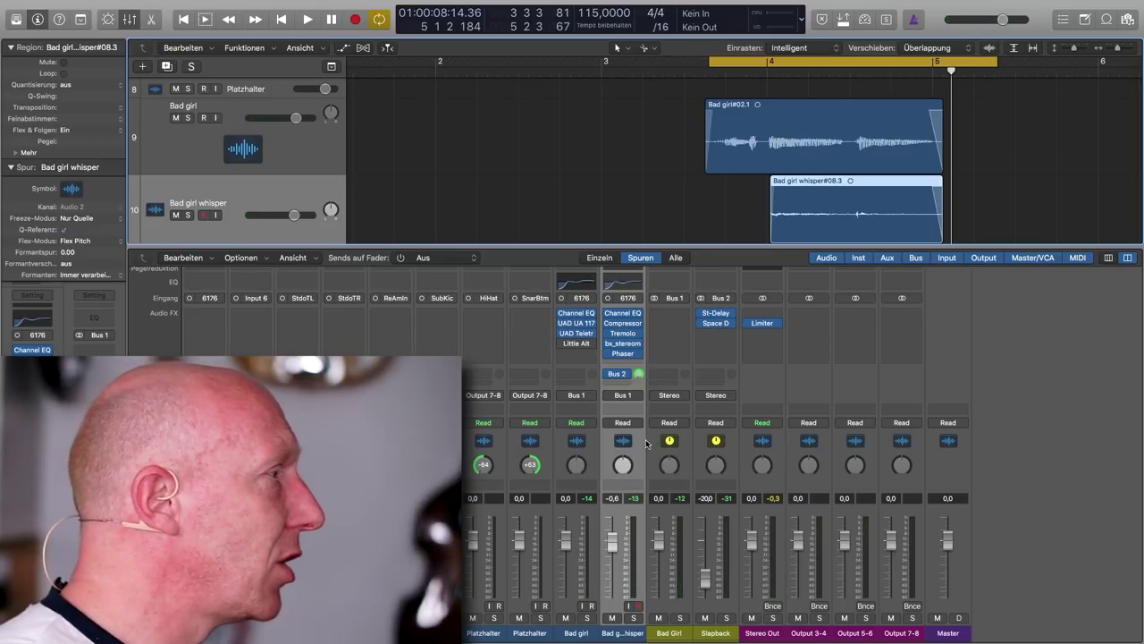
Enlarge the Bad girl whisper track, show its volume automation, and activate Read mode on its channel.
scroll(623, 199, down, 2)
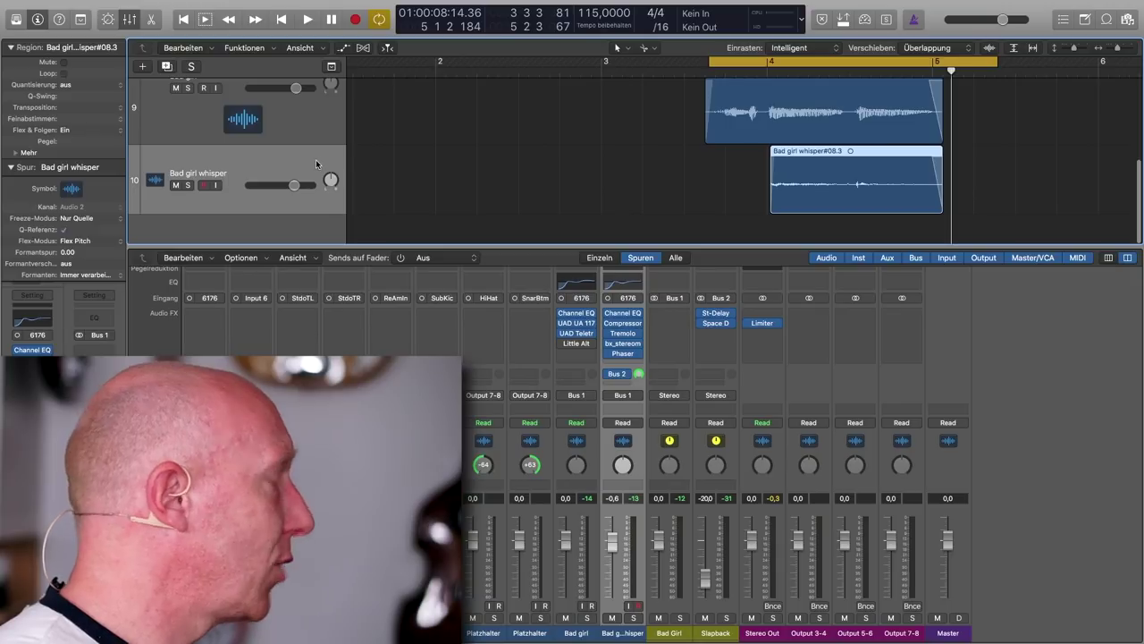
key(ctrl+z)
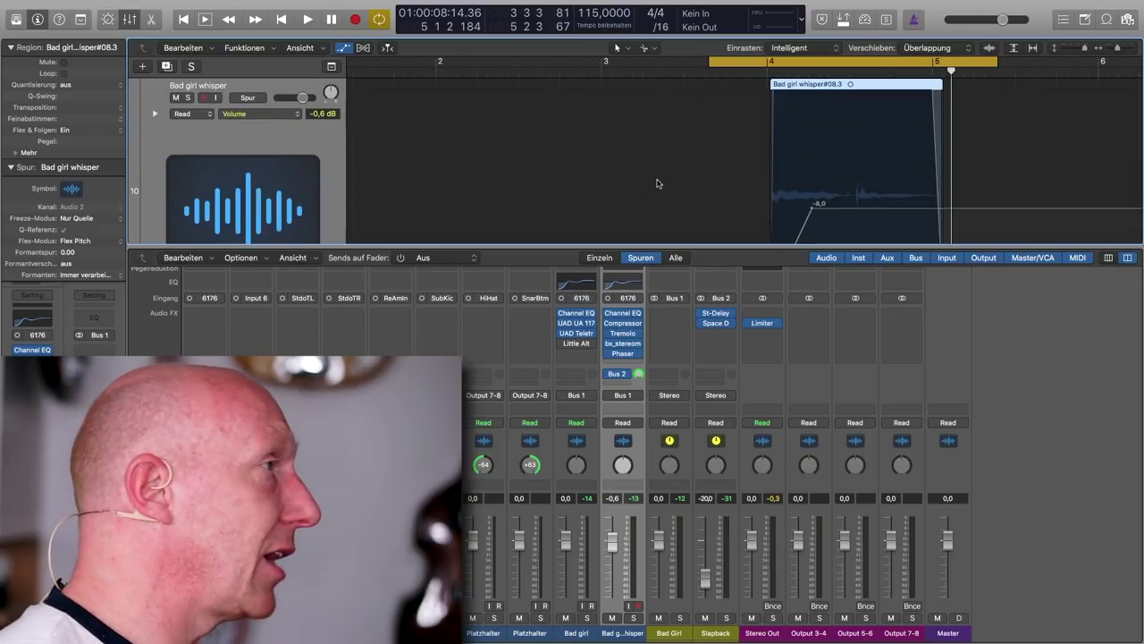
key(a)
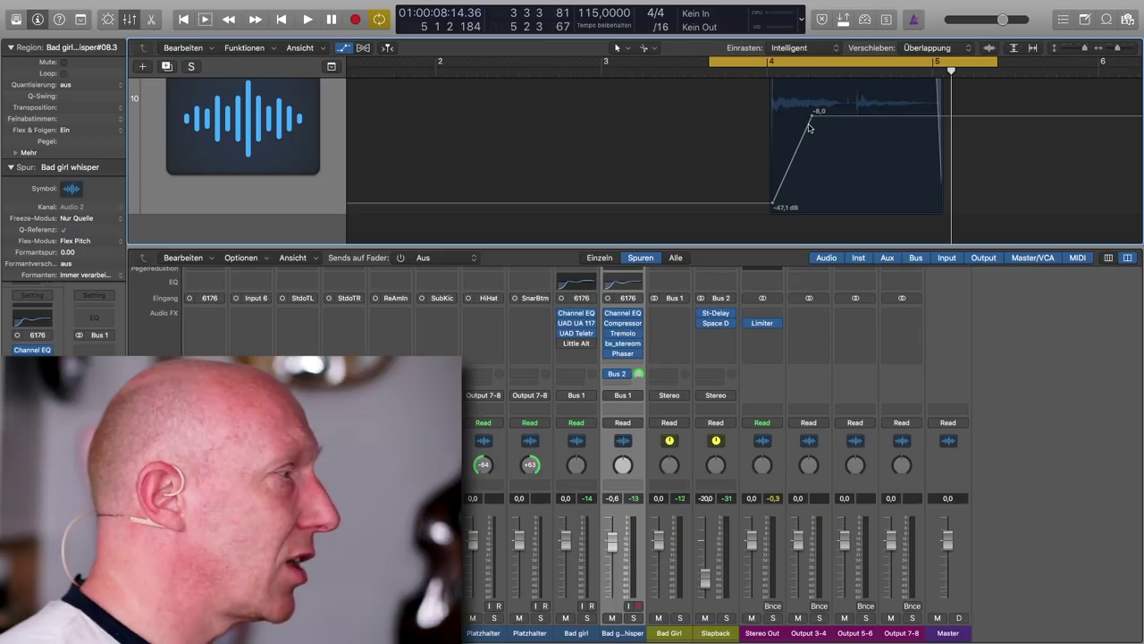
click(609, 424)
scroll(663, 123, right, 1)
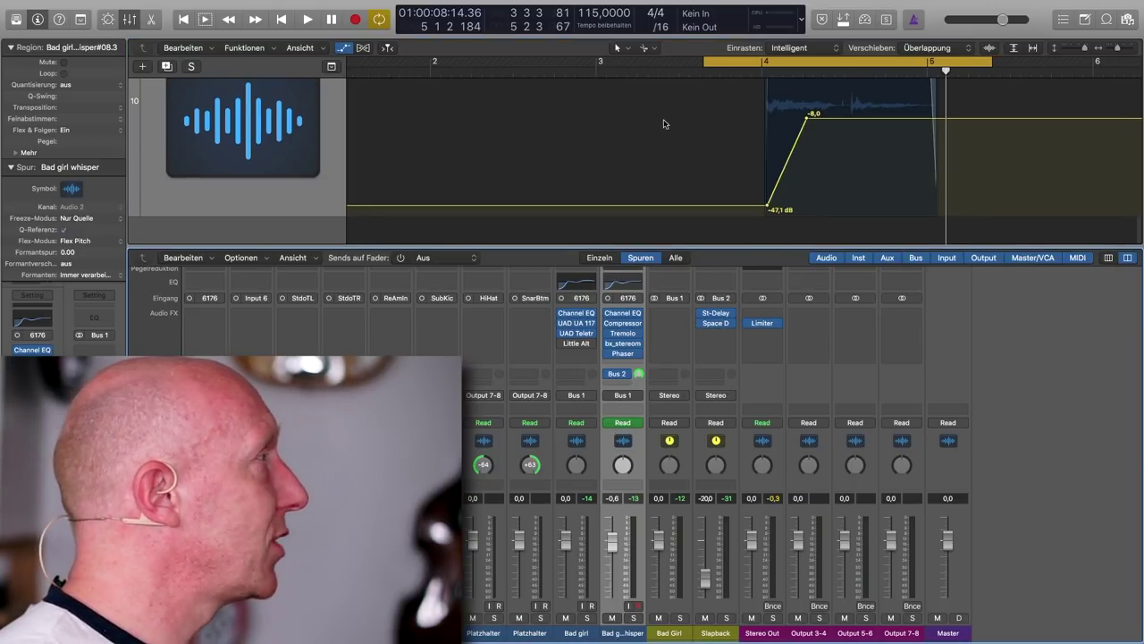
Solo the whisper channel and play the passage with its volume automation fade-in.
click(634, 618)
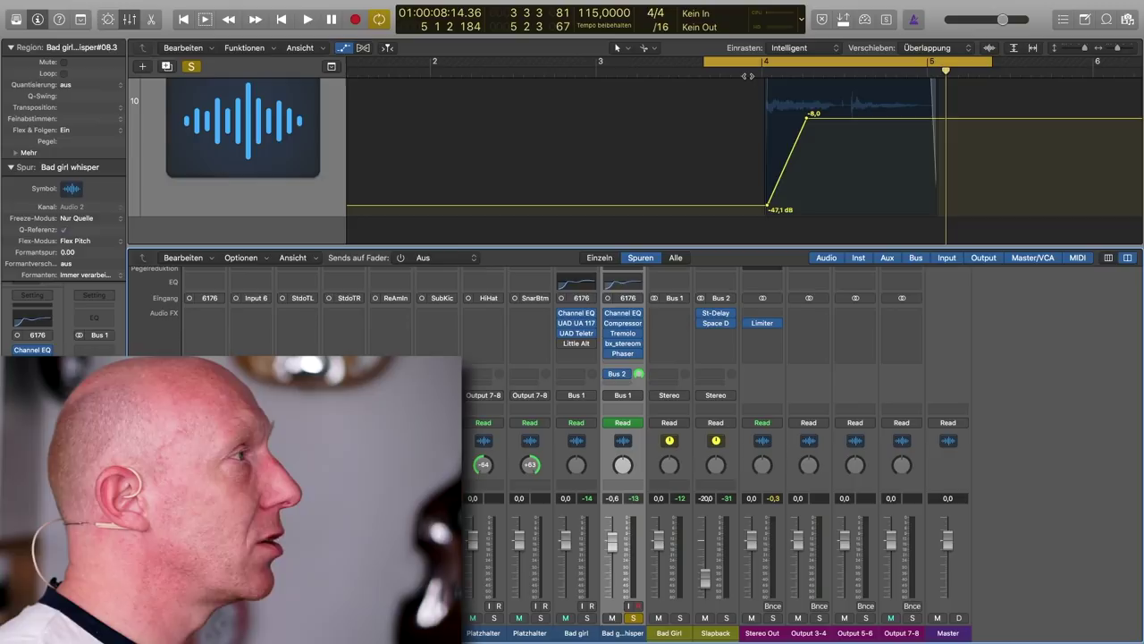
key(space)
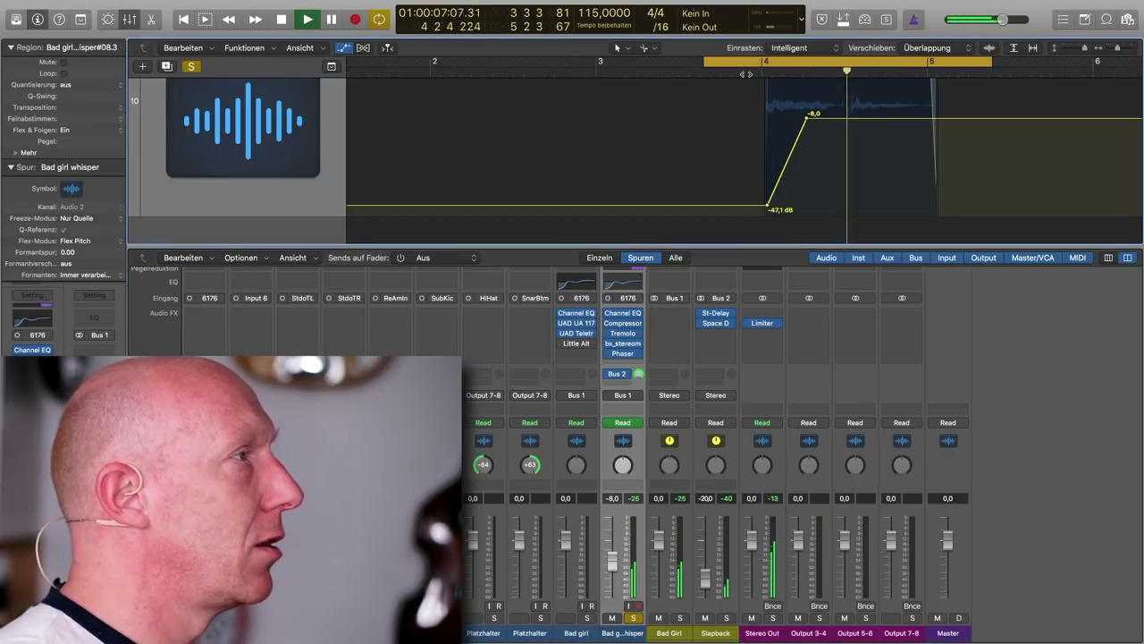
key(space)
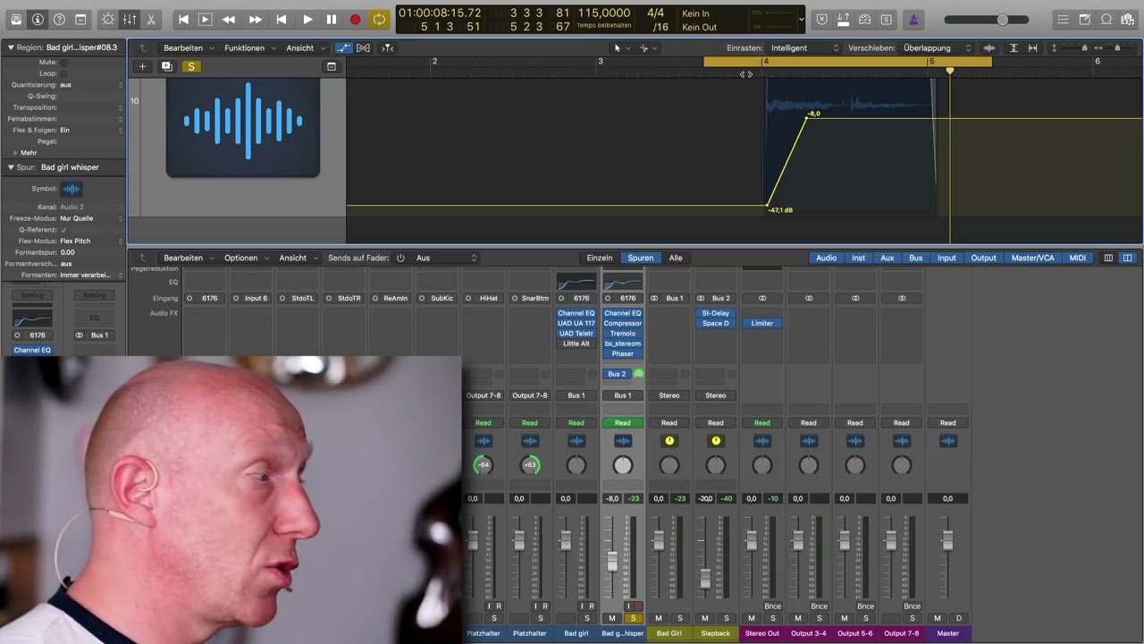
Clear the whisper solo, play it in the full mix, hide the automation and return the track to its normal size.
click(634, 618)
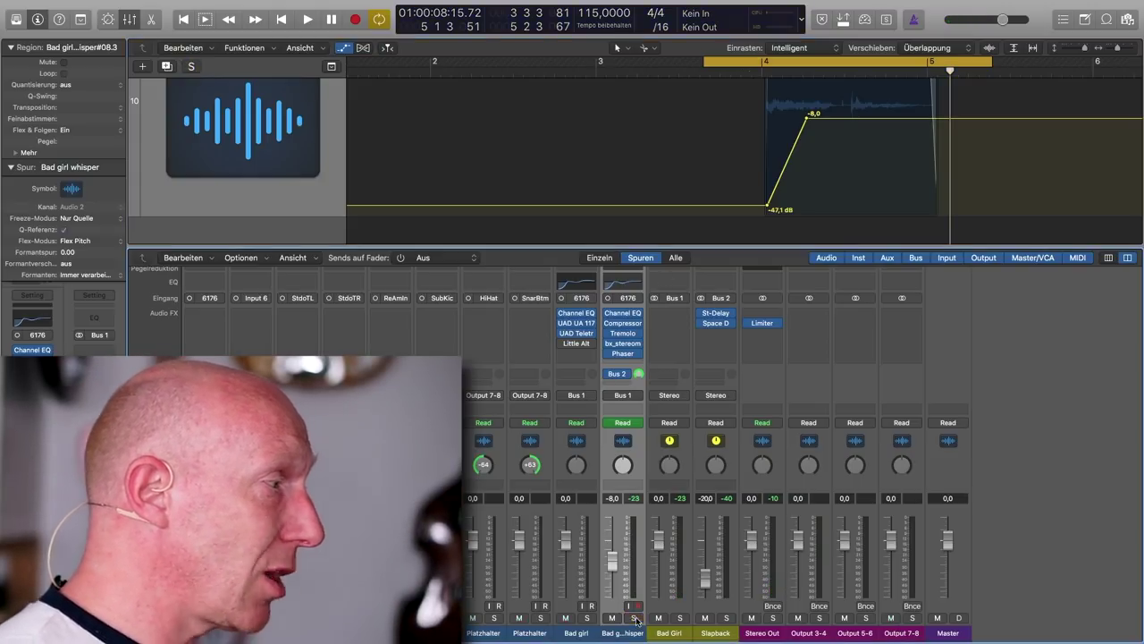
key(space)
key(a)
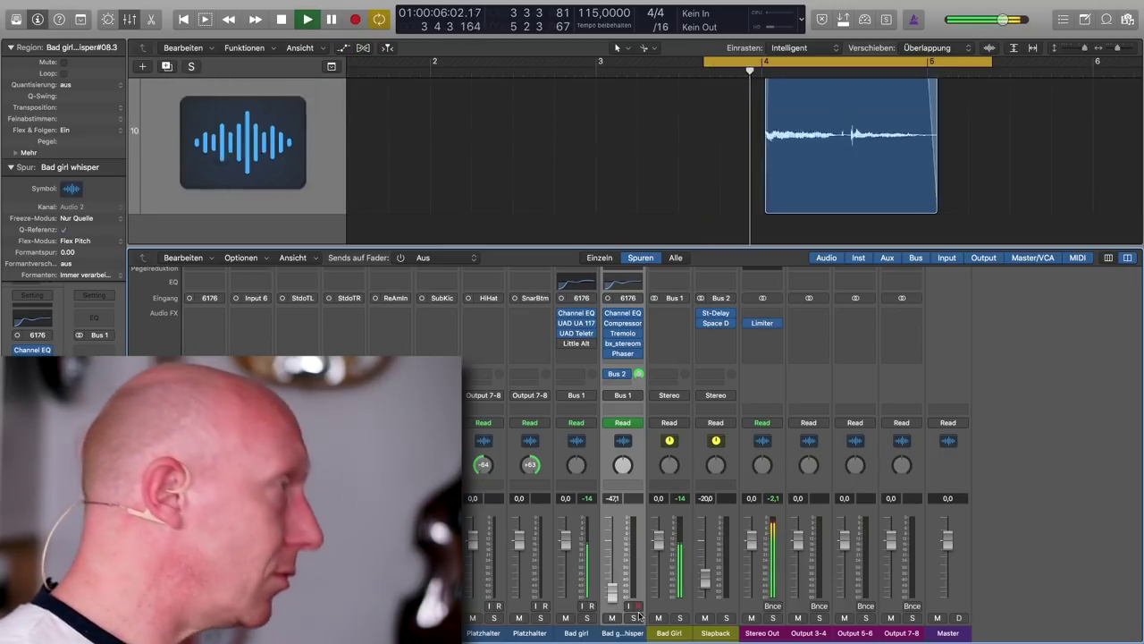
key(z)
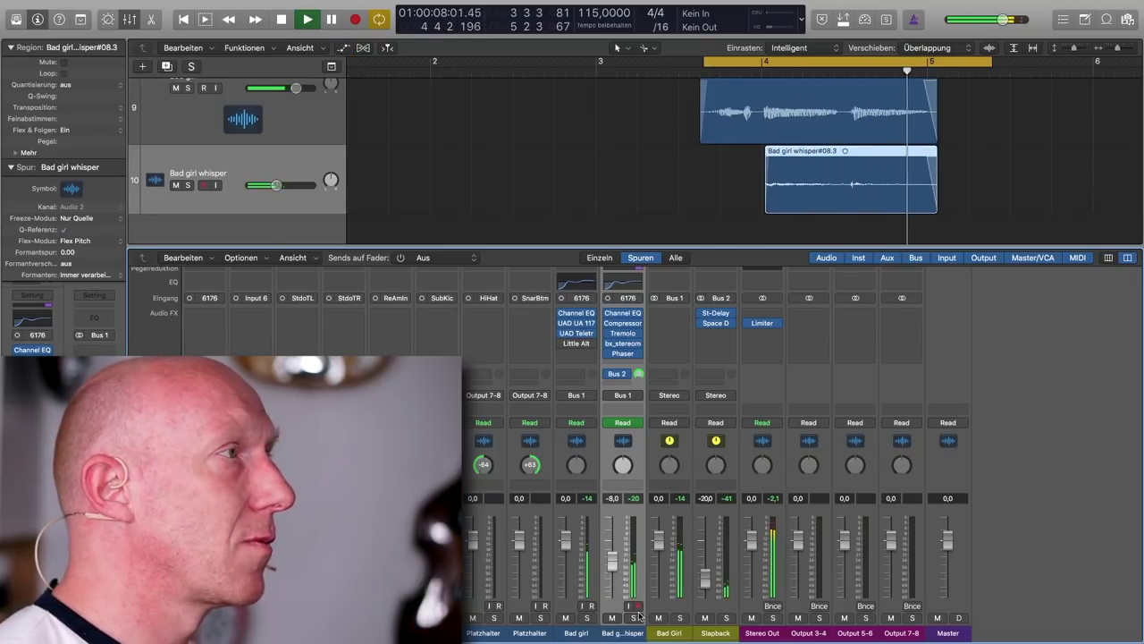
key(space)
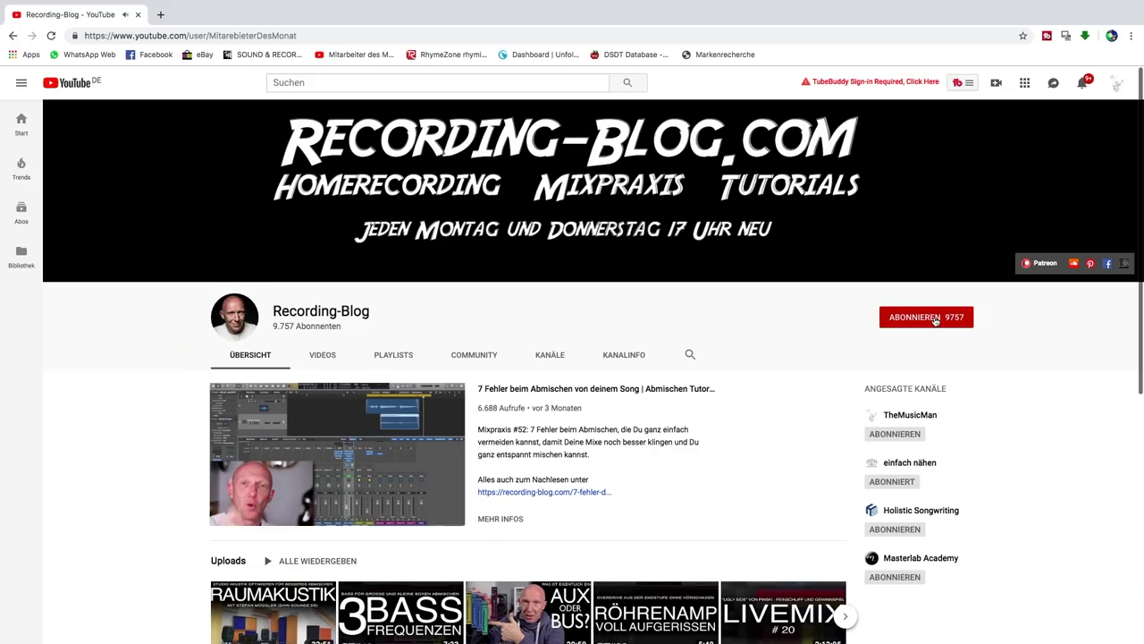
Switch to YouTube in the browser and subscribe to the Recording-Blog channel.
click(1128, 284)
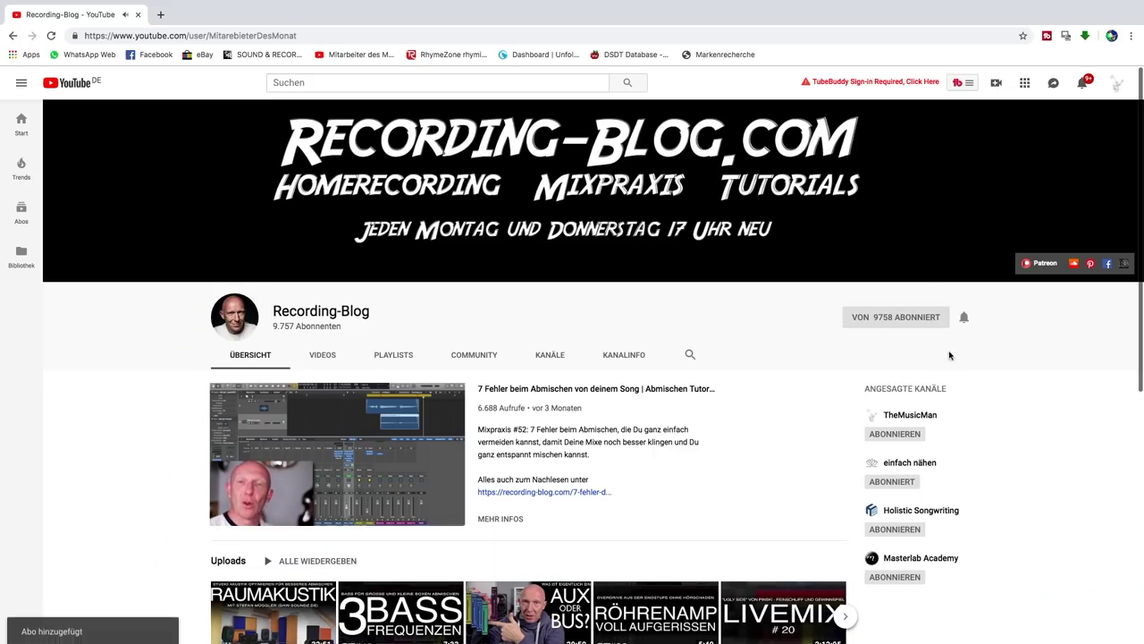